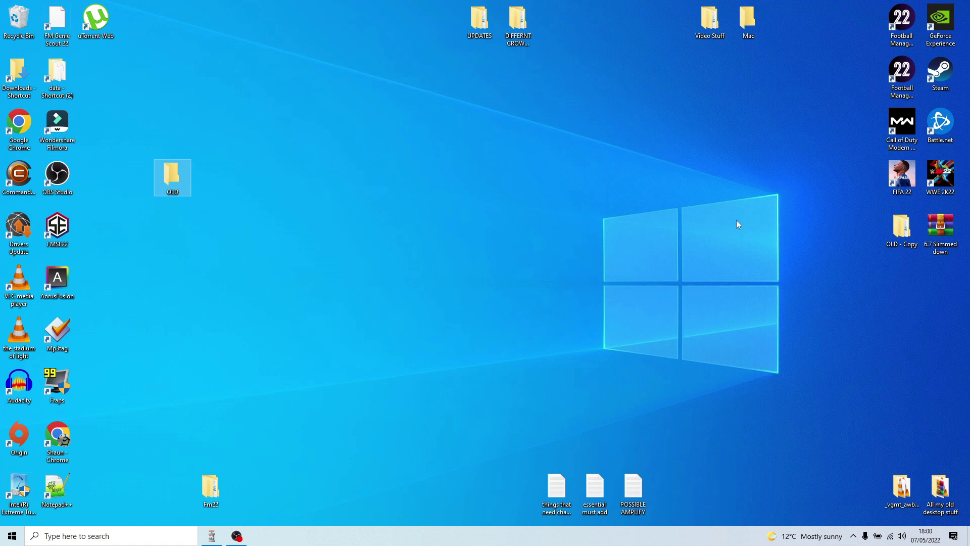
- Bring up Resource Archiver, start an archive extraction and browse on C: to Program Files (x86)/Steam/steamapps/common/Football Manager 2022/data
click(902, 28)
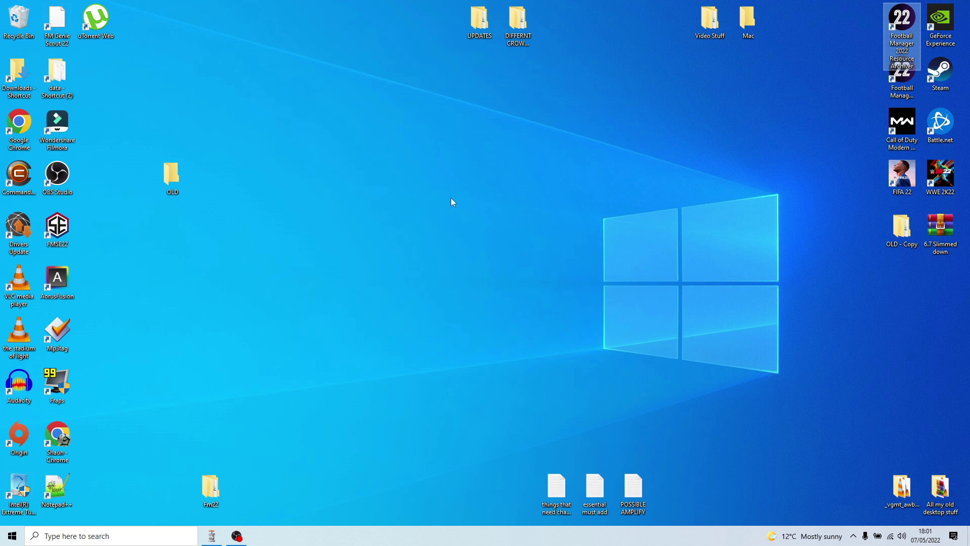
click(212, 536)
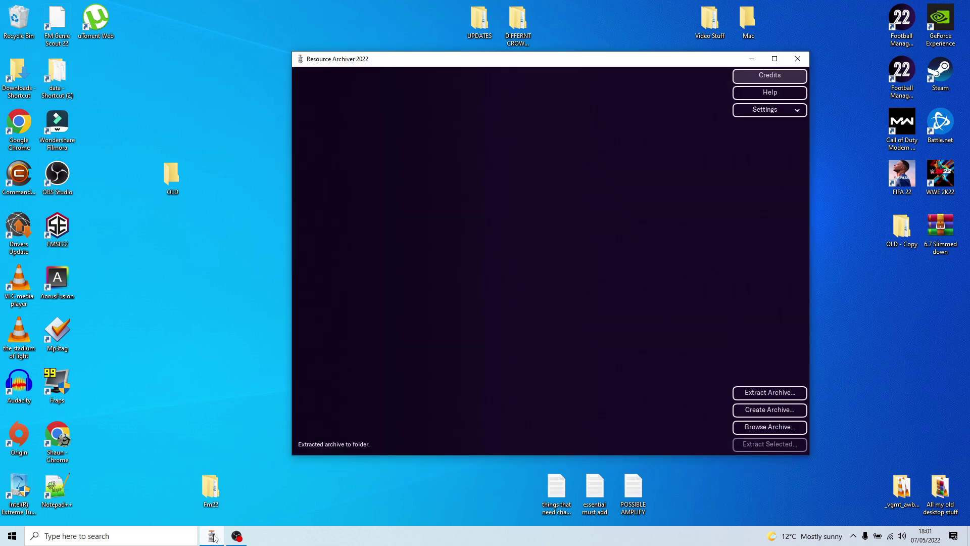
click(770, 394)
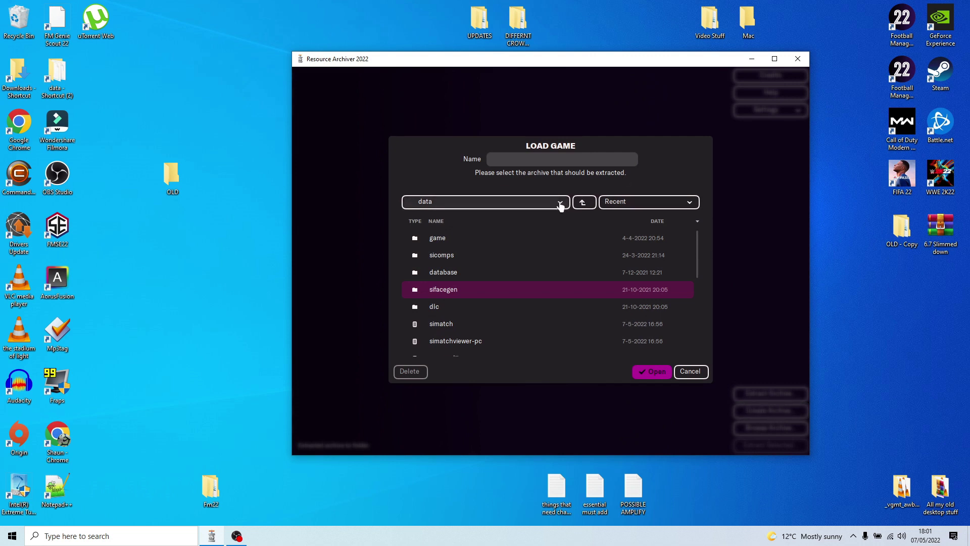
click(559, 204)
click(471, 238)
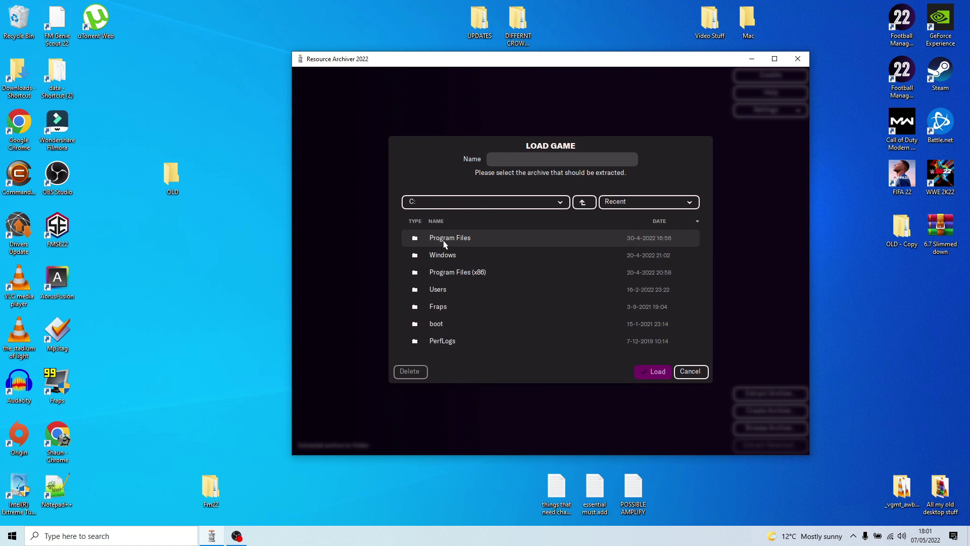
double_click(450, 273)
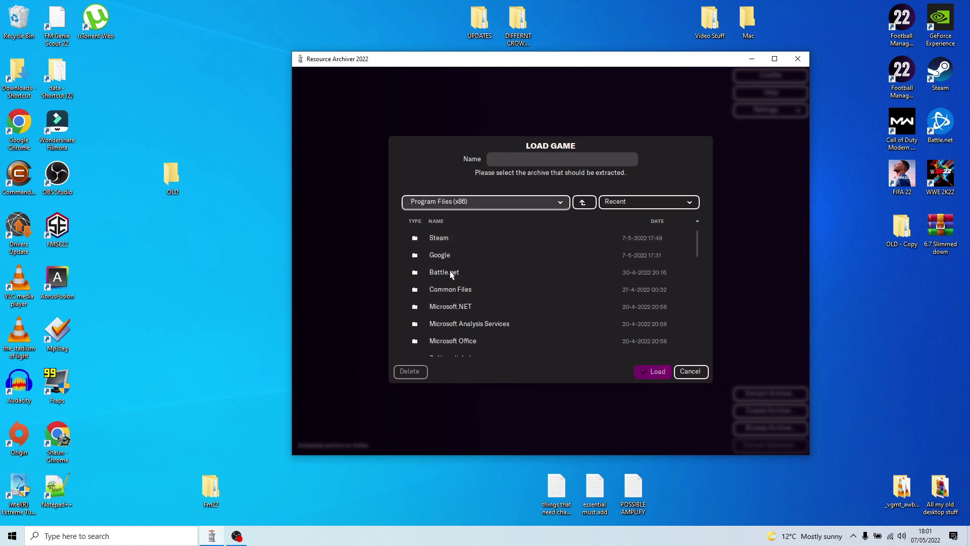
double_click(448, 242)
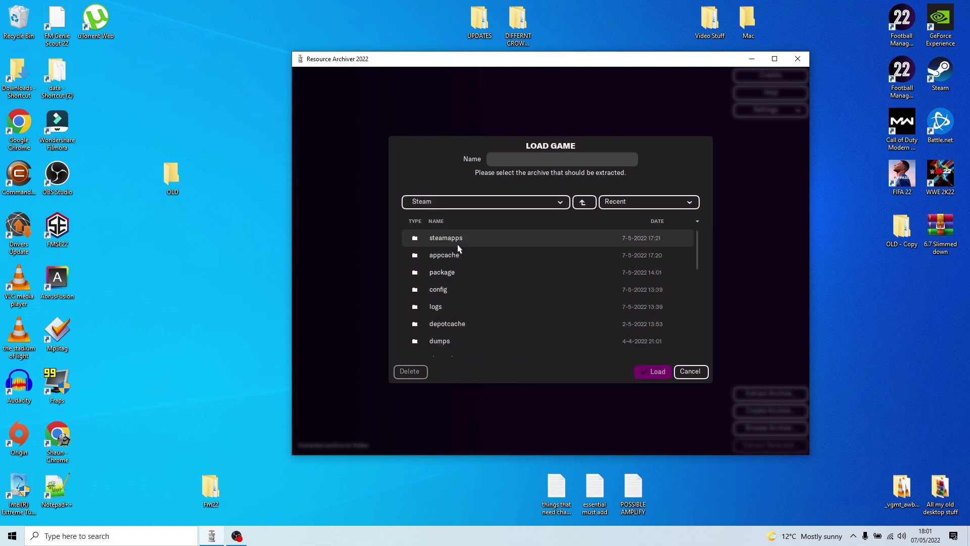
double_click(456, 244)
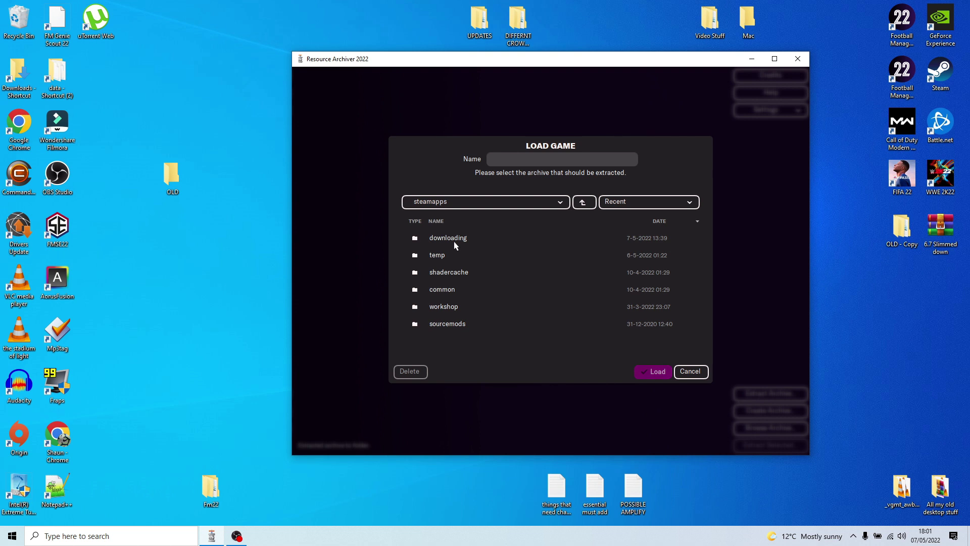
double_click(445, 291)
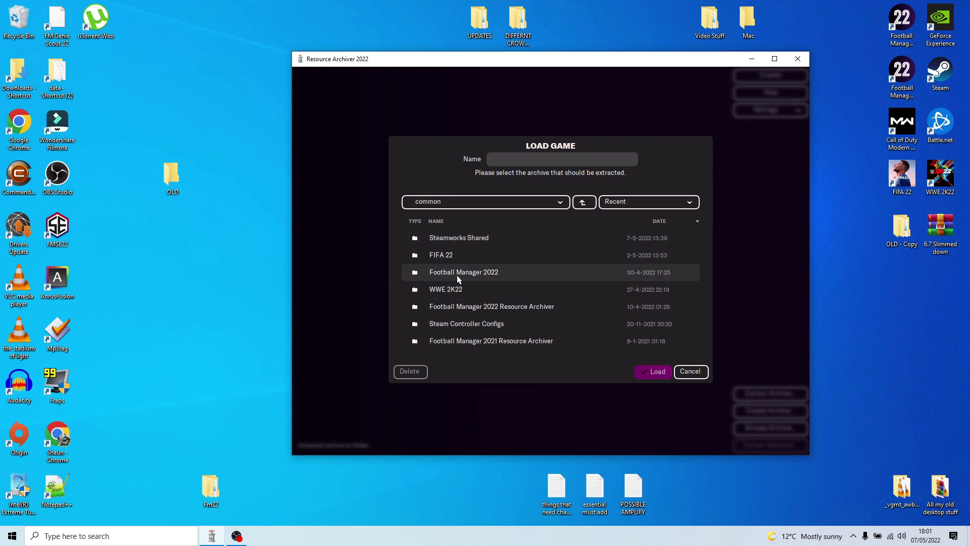
double_click(459, 272)
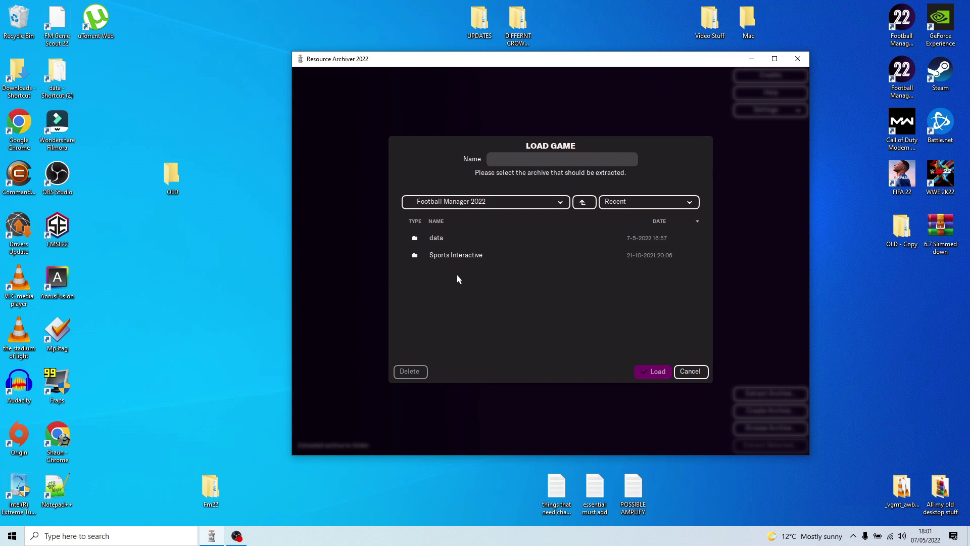
double_click(447, 240)
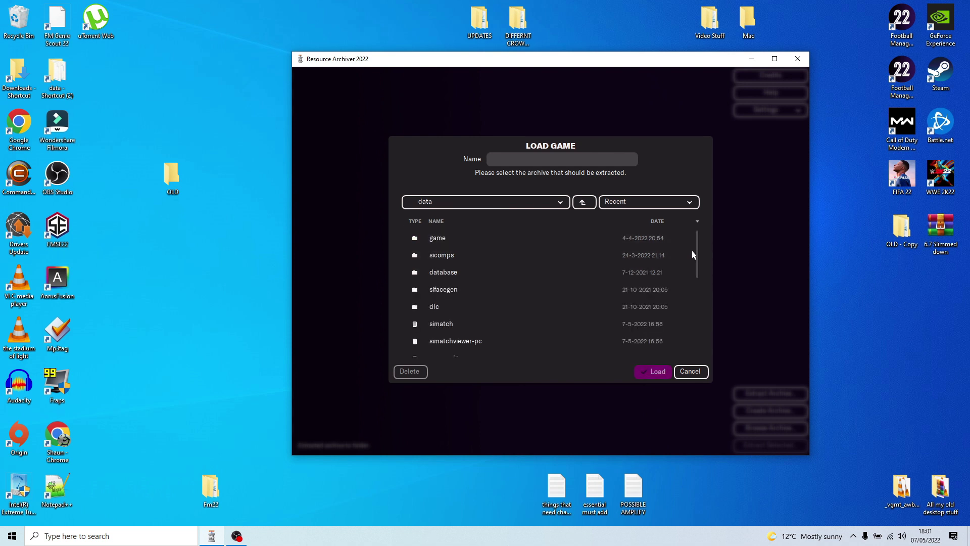
- Extract the simatchviewer-pc archive into the OLD folder on the Desktop
drag(698, 258, 698, 283)
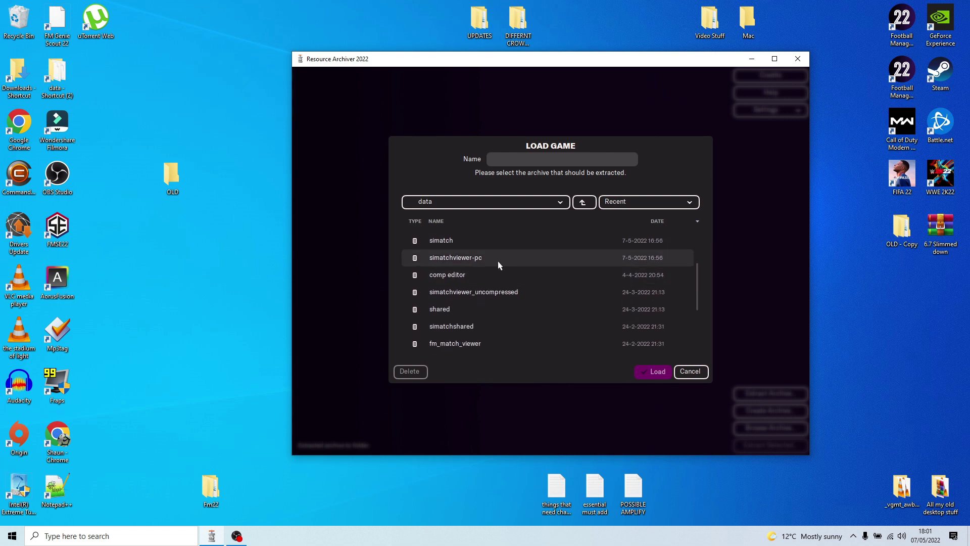
click(459, 264)
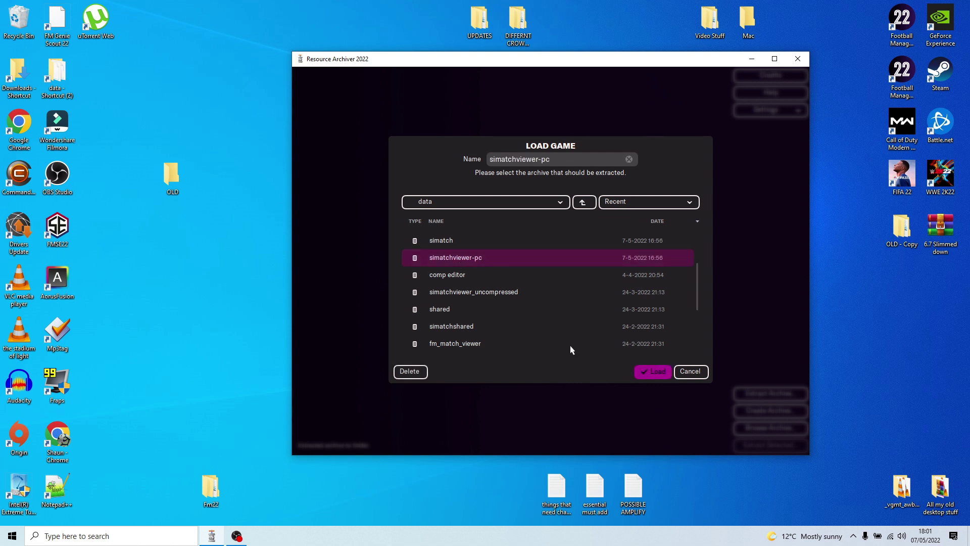
click(657, 373)
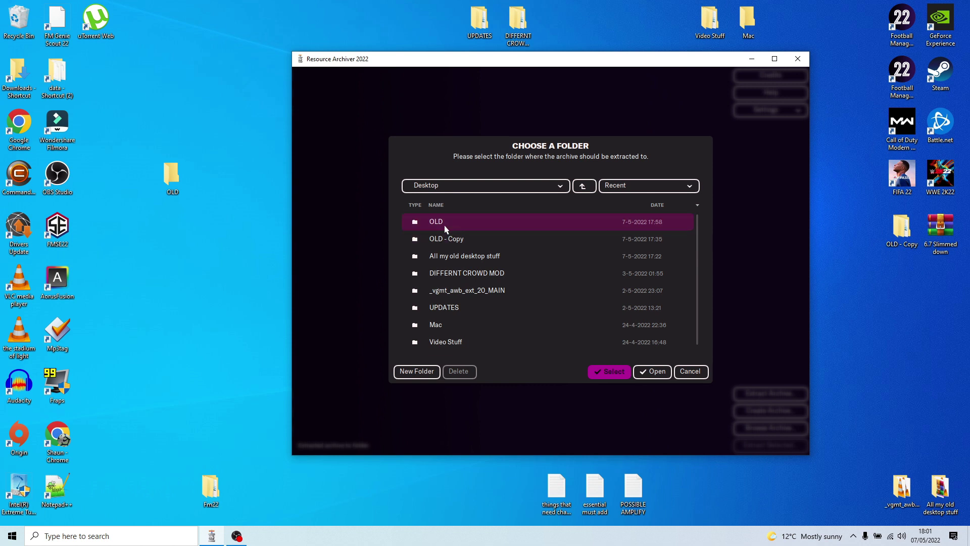
click(613, 374)
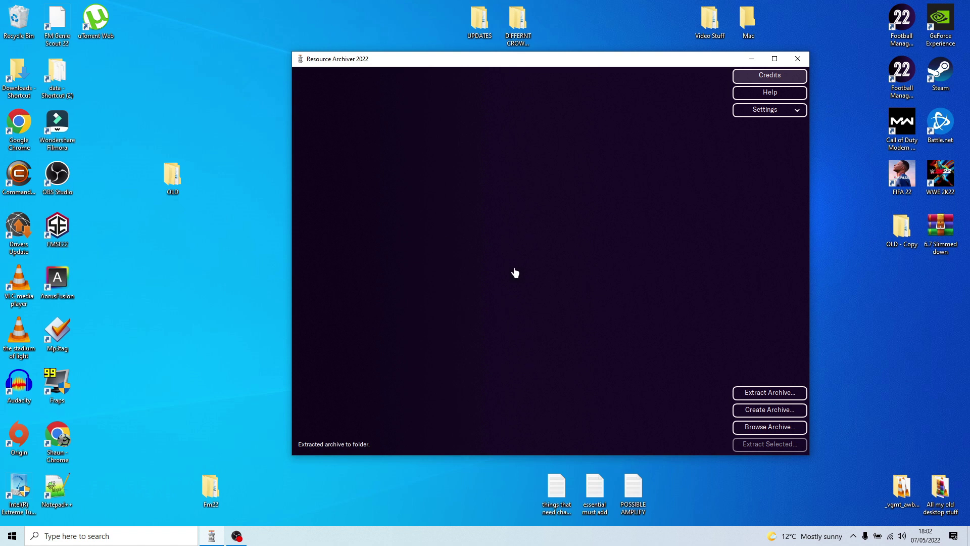
- Extract the simatch archive from the data folder into the OLD folder on the Desktop
click(765, 394)
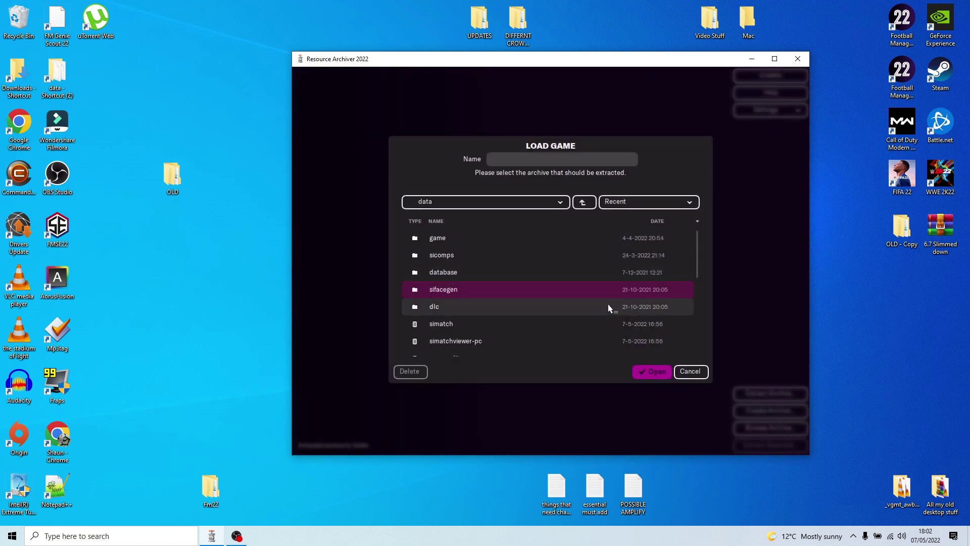
click(537, 324)
click(655, 373)
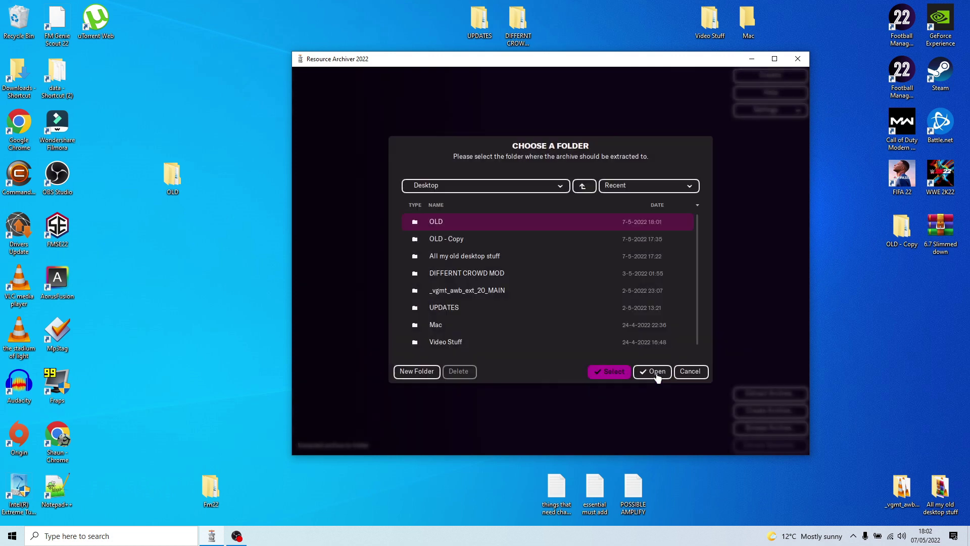
click(609, 372)
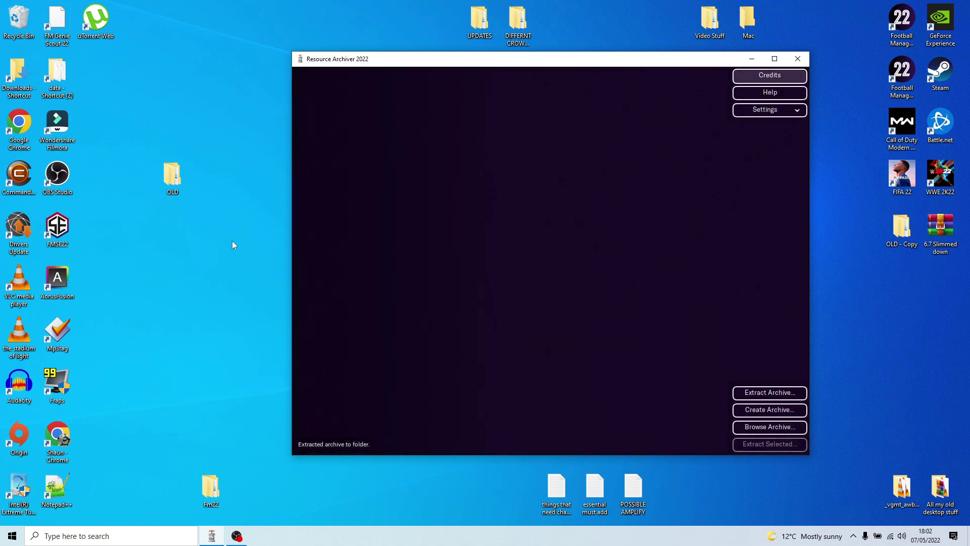
- Open the OLD folder, move its desktop icon aside, put OLD - Copy in its place and open that folder too
double_click(177, 175)
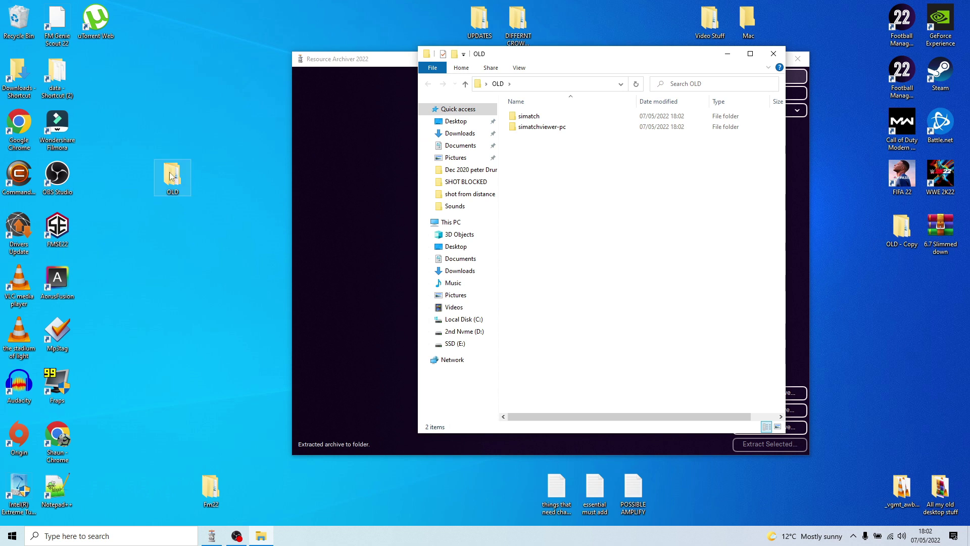
drag(163, 183, 200, 30)
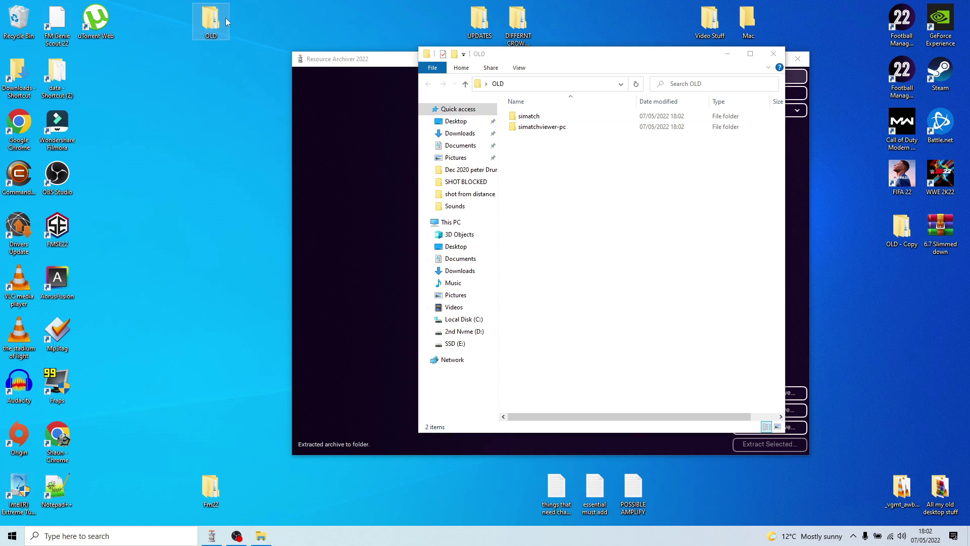
mouse_move(229, 21)
drag(902, 229, 177, 179)
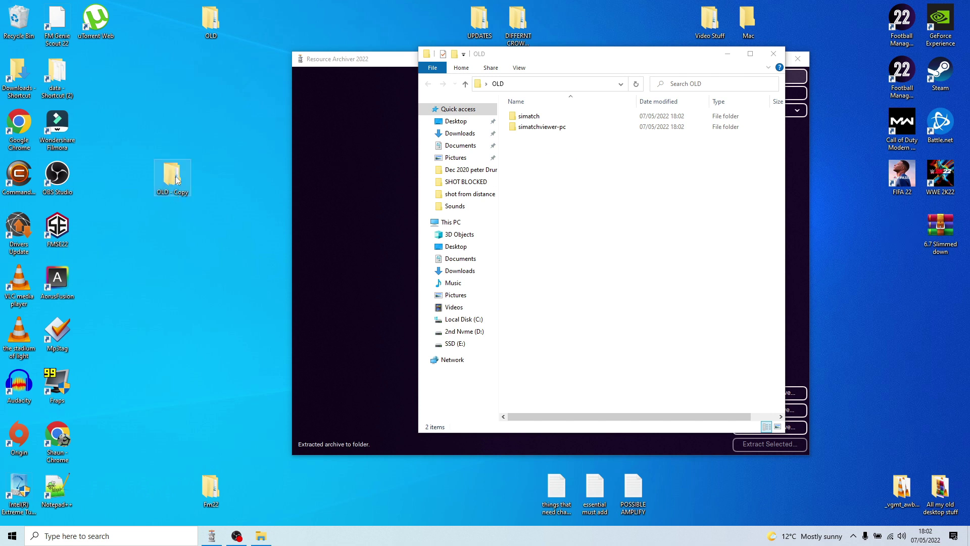
double_click(177, 180)
drag(553, 63, 557, 151)
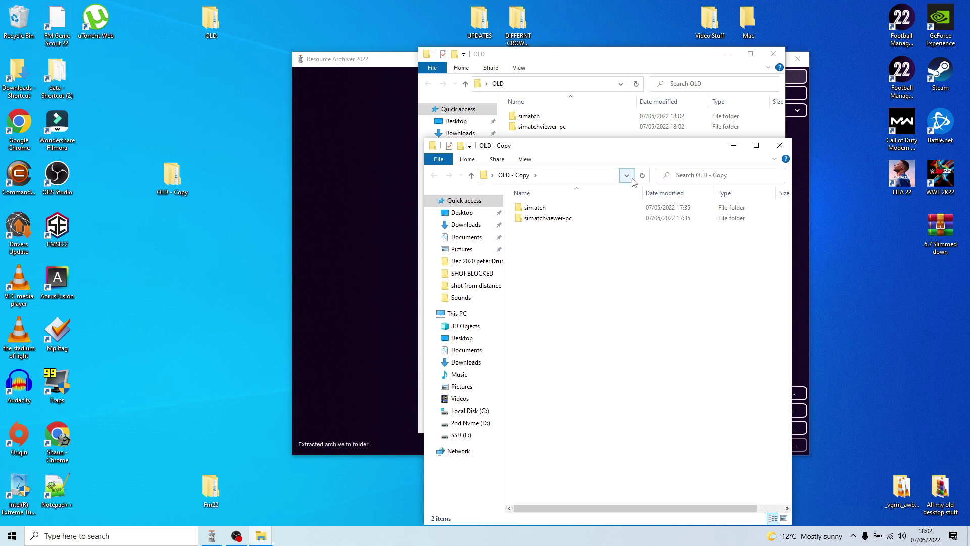
- Extract the 6.7 Slimmed down archive directly onto the desktop
right_click(943, 233)
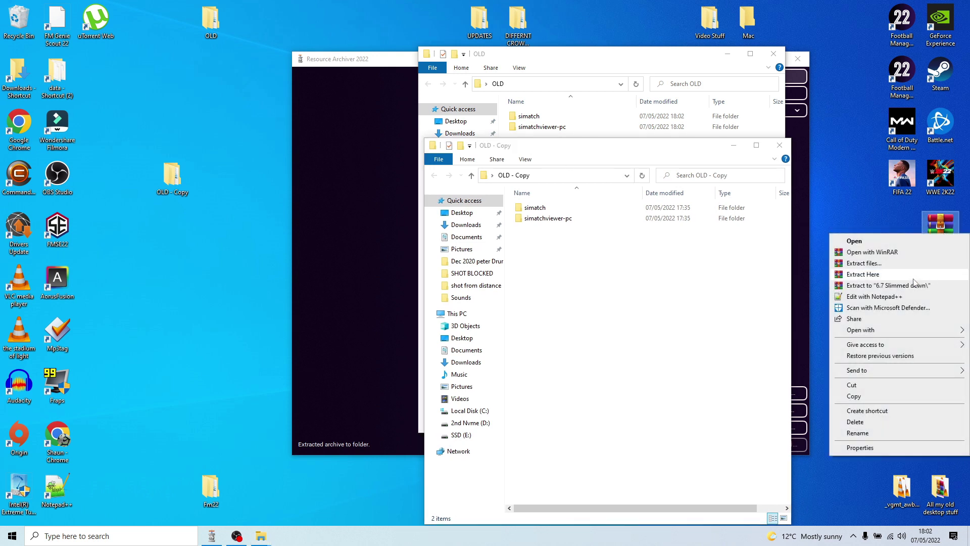
click(898, 275)
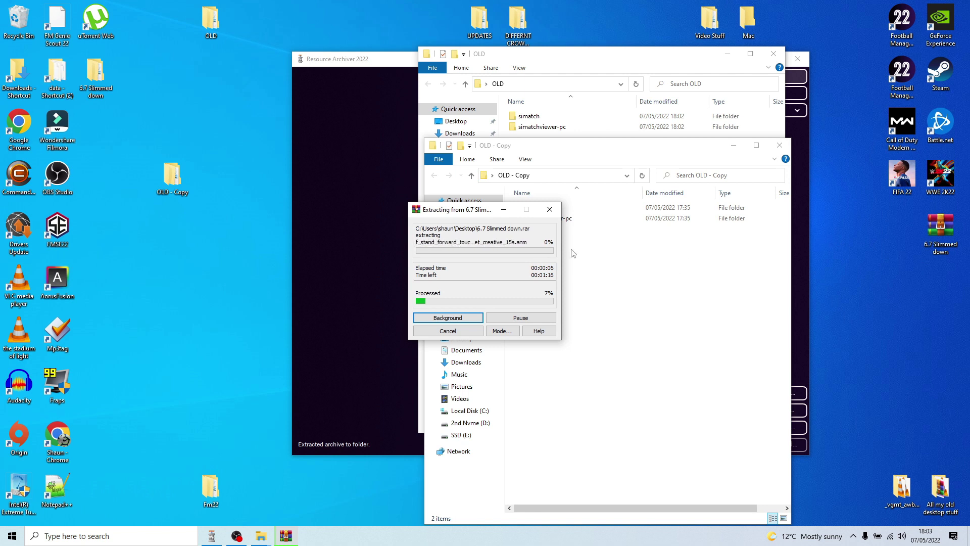
drag(467, 216, 476, 268)
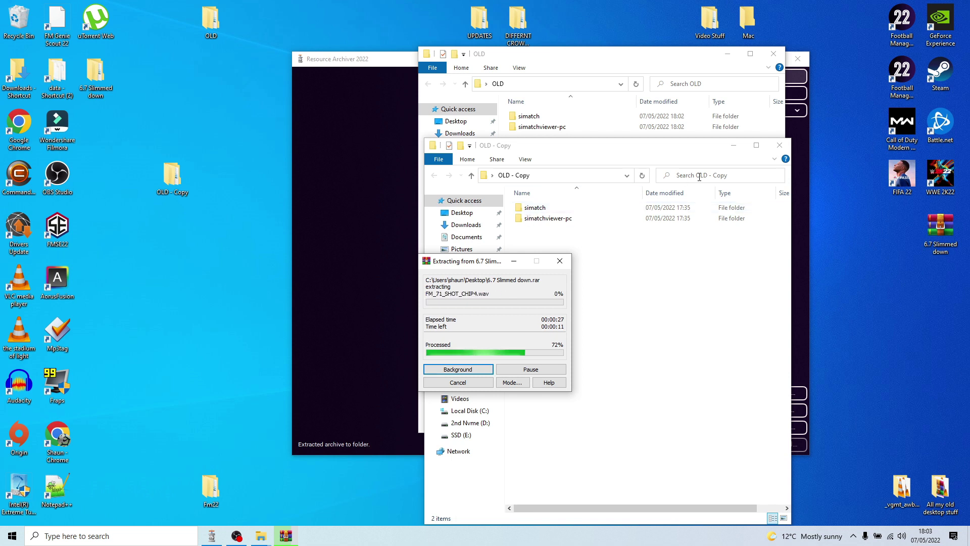
- Close the OLD - Copy window, examine the contents of simatch and simatchviewer-pc inside OLD, and close that folder
click(779, 146)
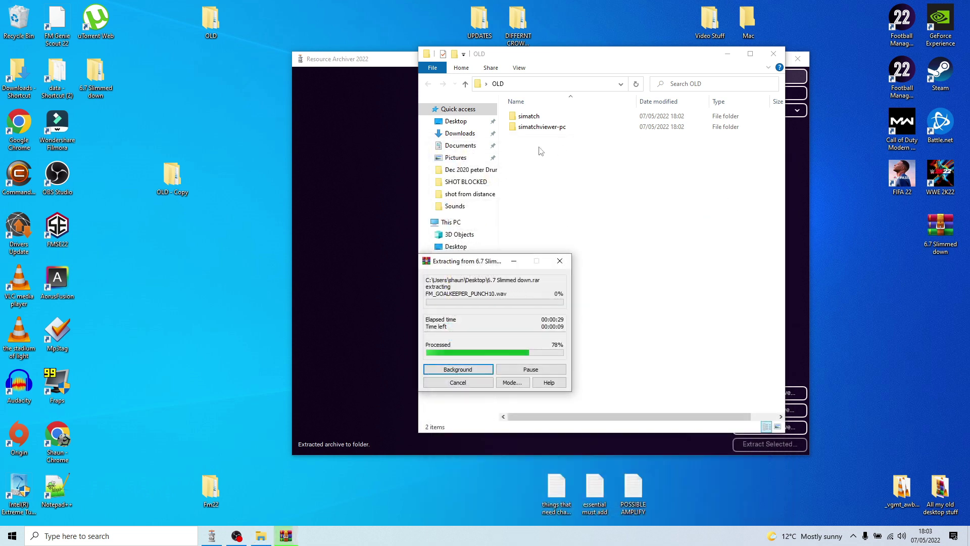
double_click(528, 116)
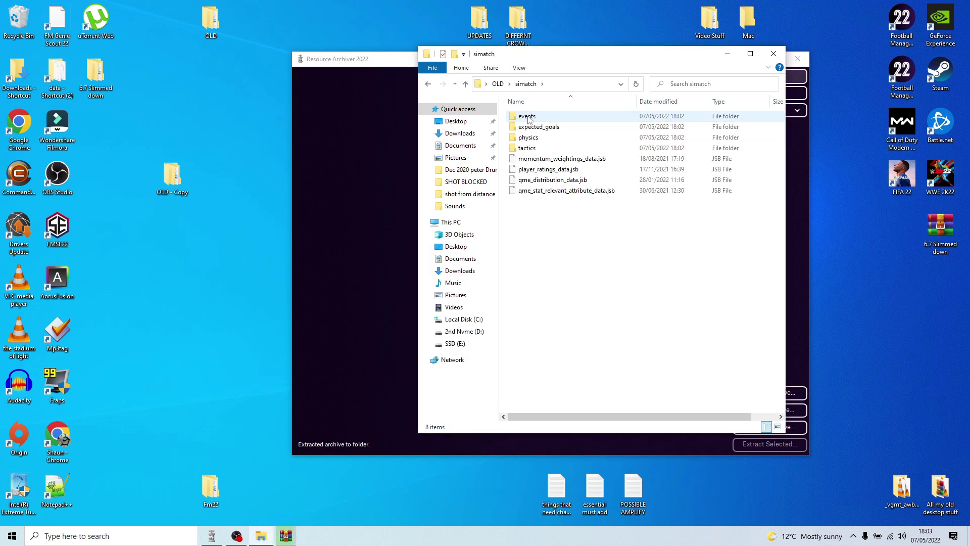
click(529, 118)
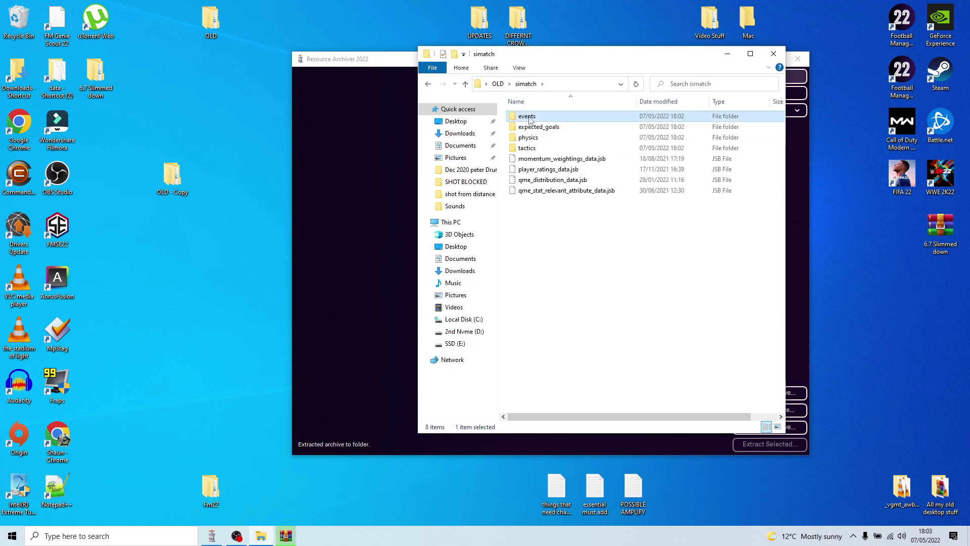
click(428, 83)
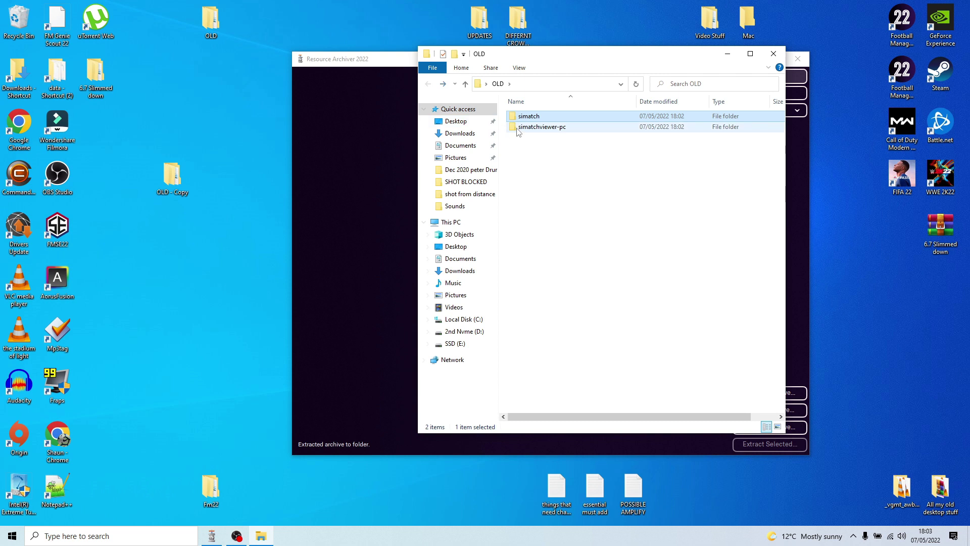
click(522, 131)
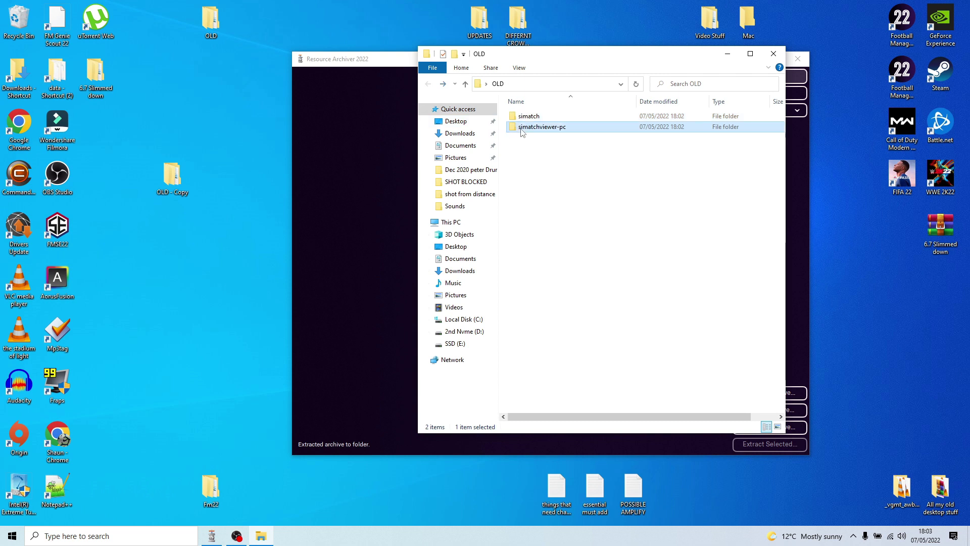
double_click(523, 128)
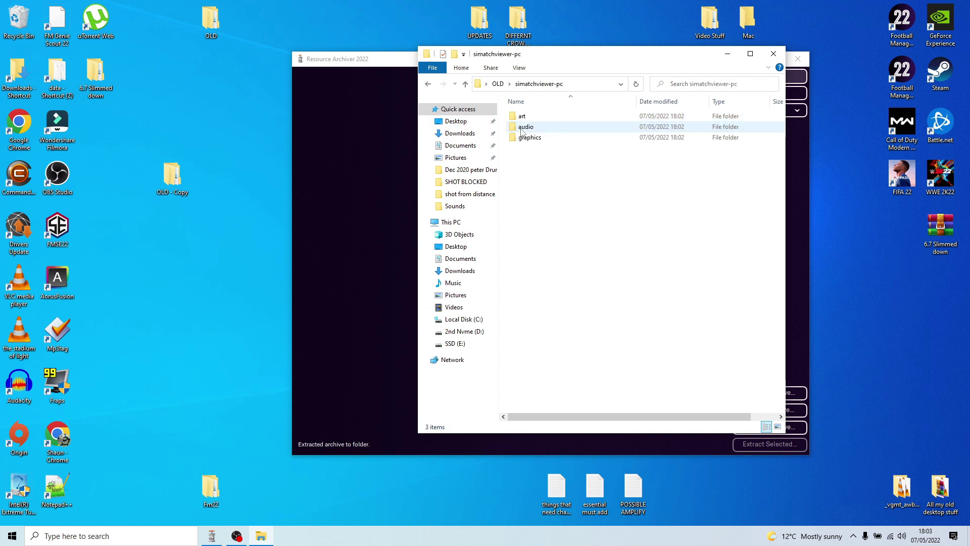
click(428, 84)
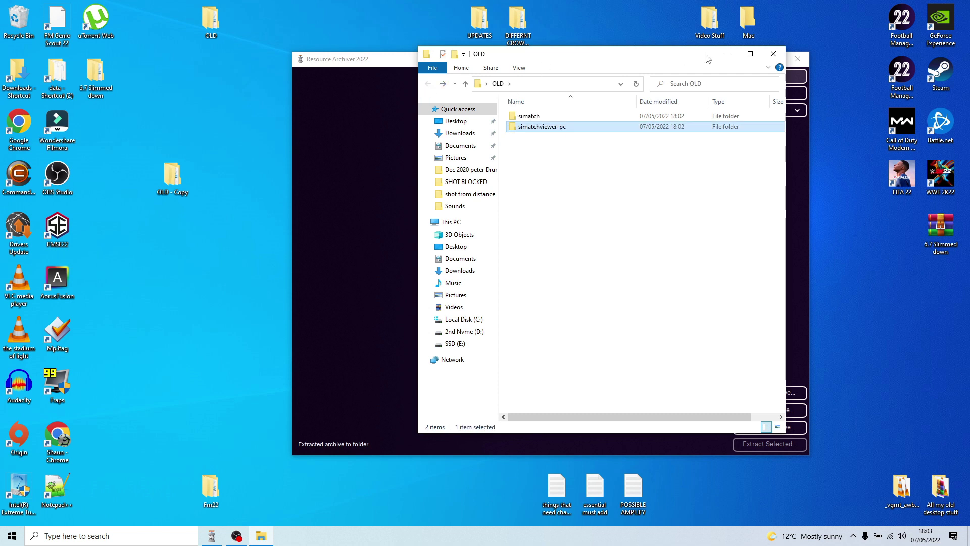
click(771, 57)
- Reopen the OLD - Copy folder and place the extracted 6.7 Slimmed down folder beside its icon on the desktop
double_click(169, 189)
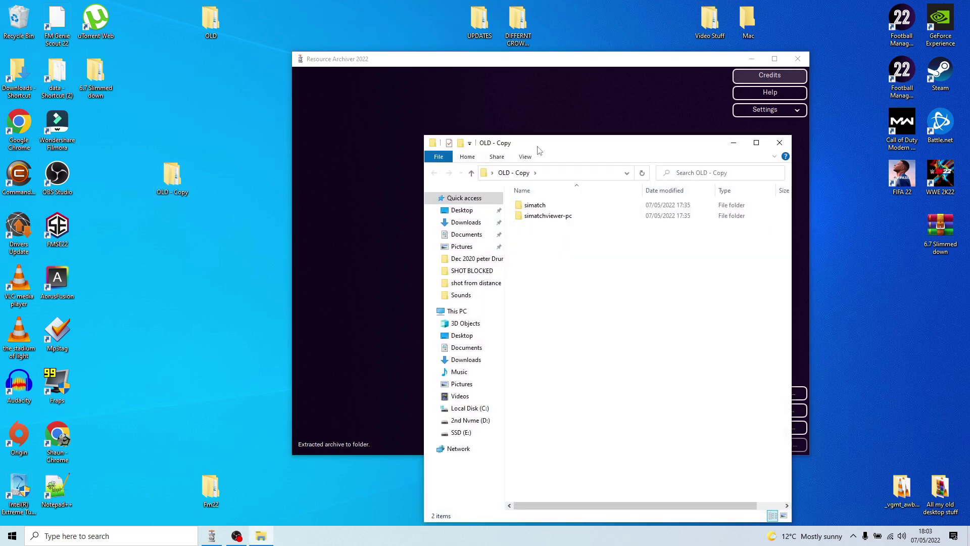
drag(539, 150, 402, 51)
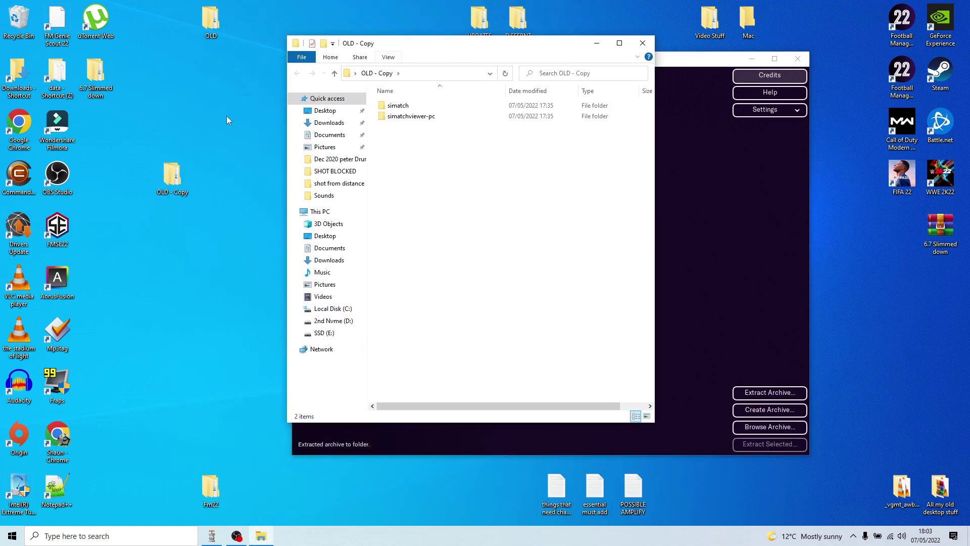
drag(96, 75, 214, 222)
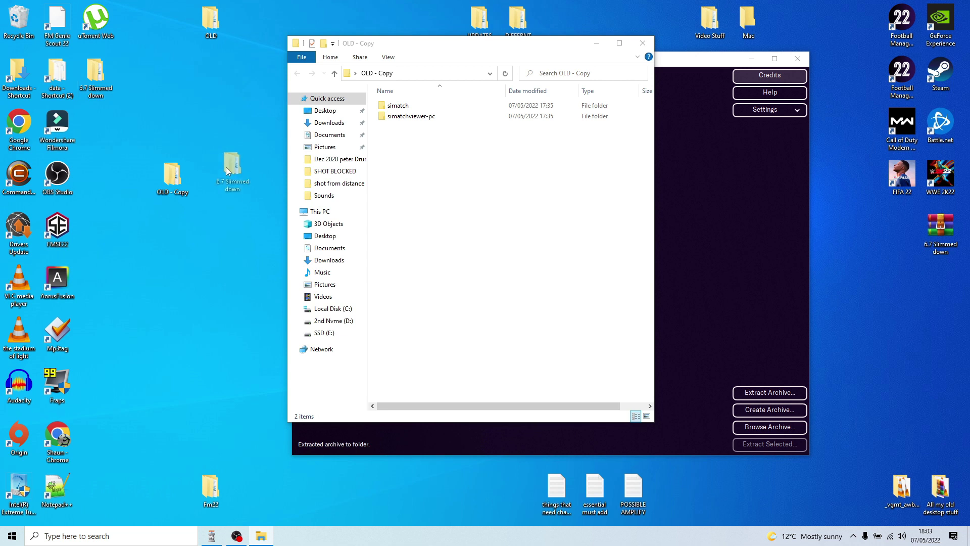
drag(226, 167, 228, 186)
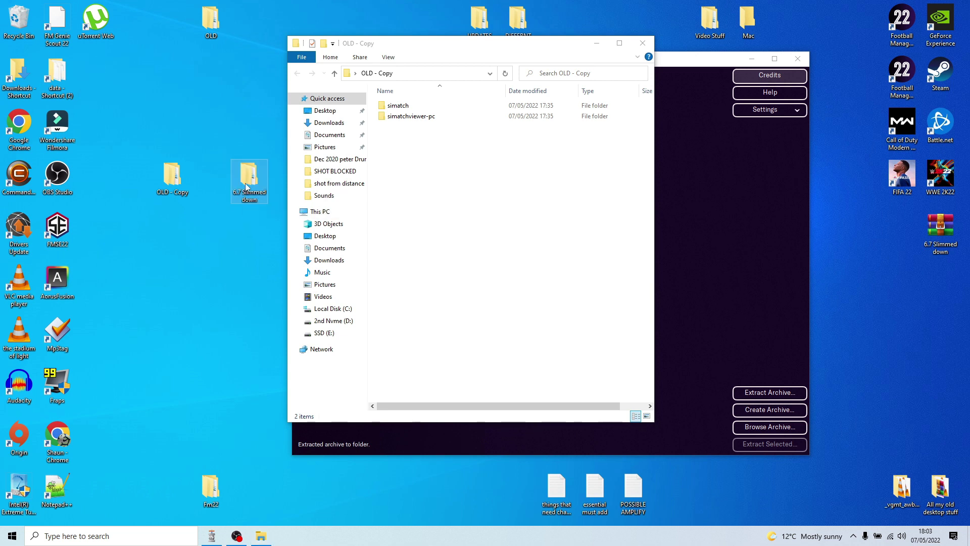
- Open the simatch folder inside 6.7 Slimmed down and copy its events folder
double_click(246, 187)
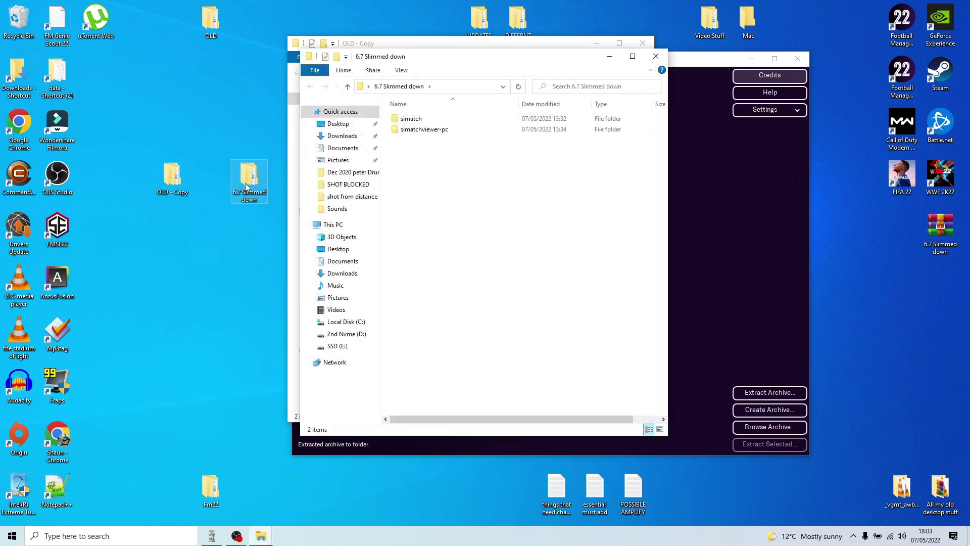
double_click(412, 119)
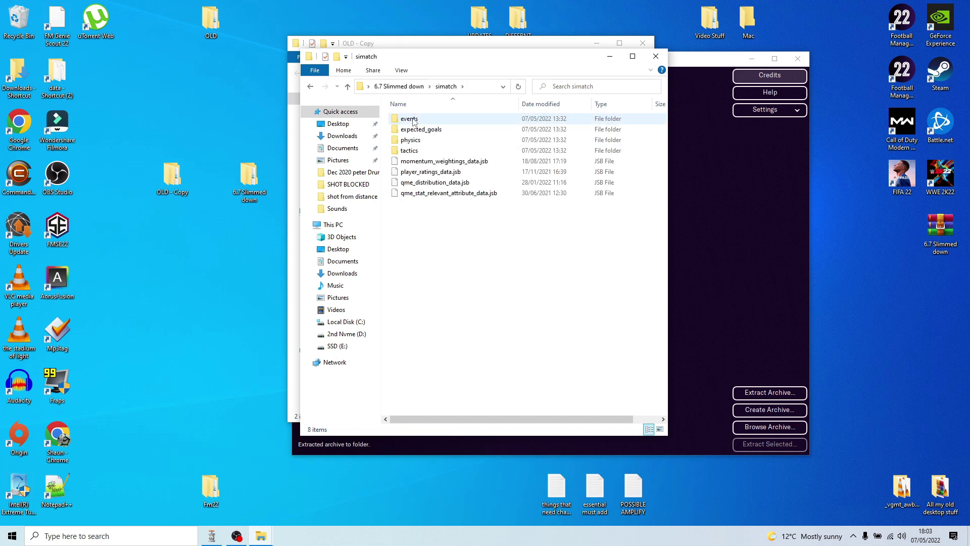
click(413, 122)
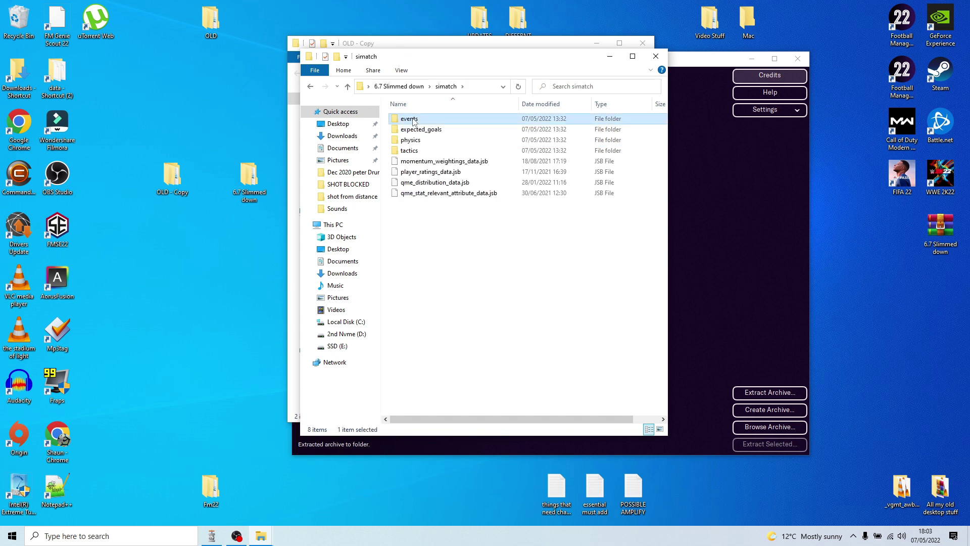
right_click(414, 121)
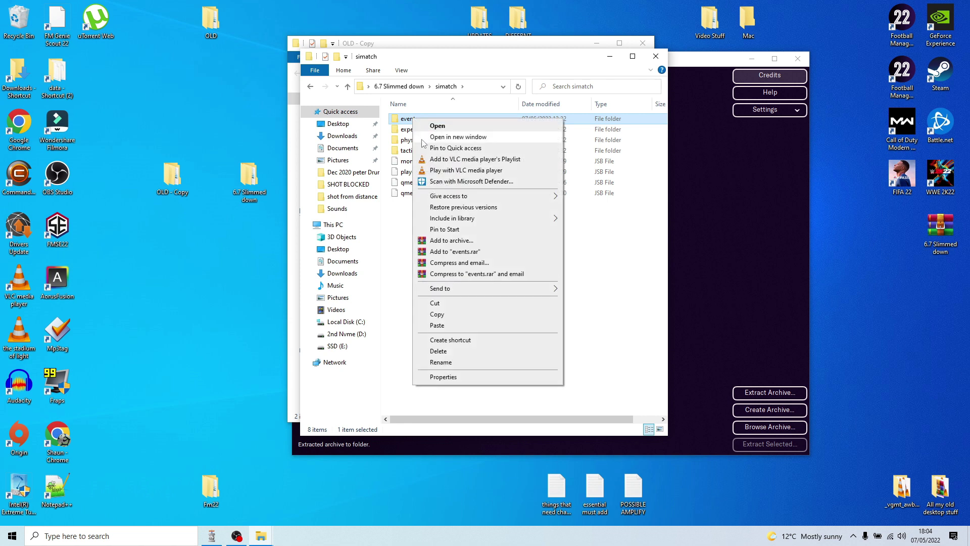
click(466, 315)
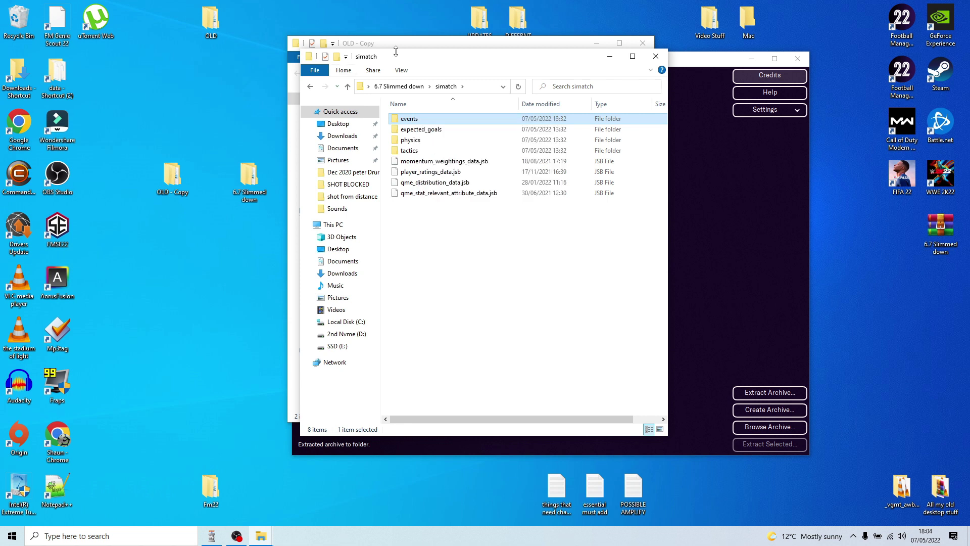
- Paste the events folder into simatch inside OLD - Copy, replacing the files in the destination
drag(414, 62, 631, 60)
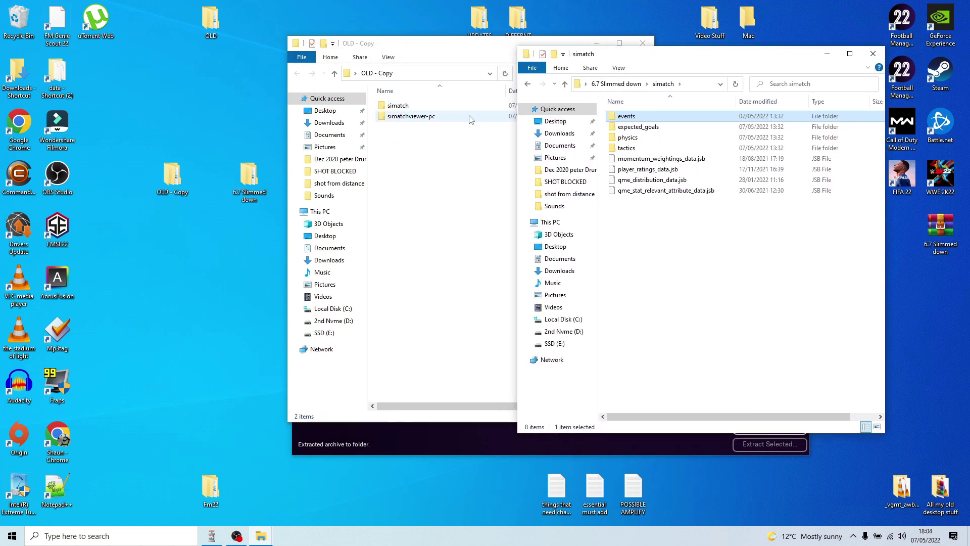
double_click(399, 106)
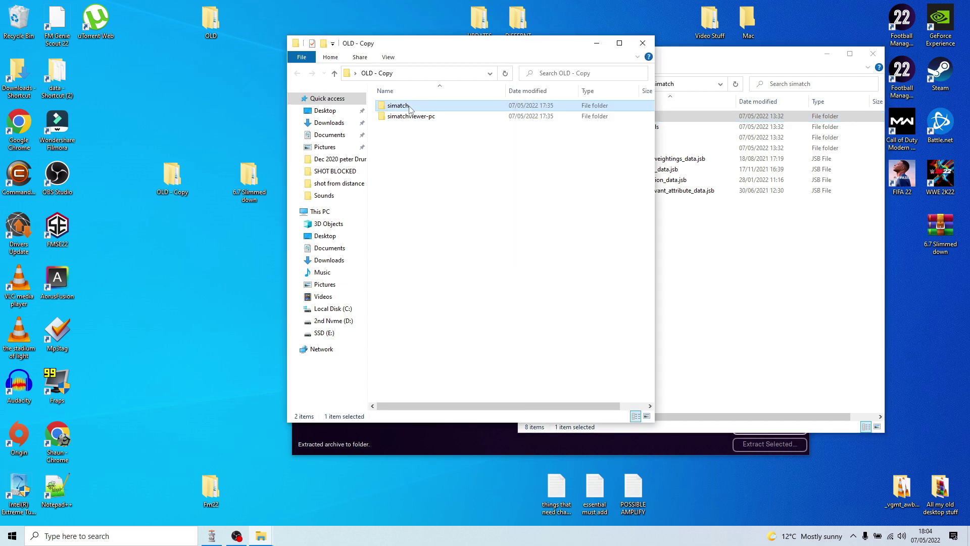
right_click(445, 255)
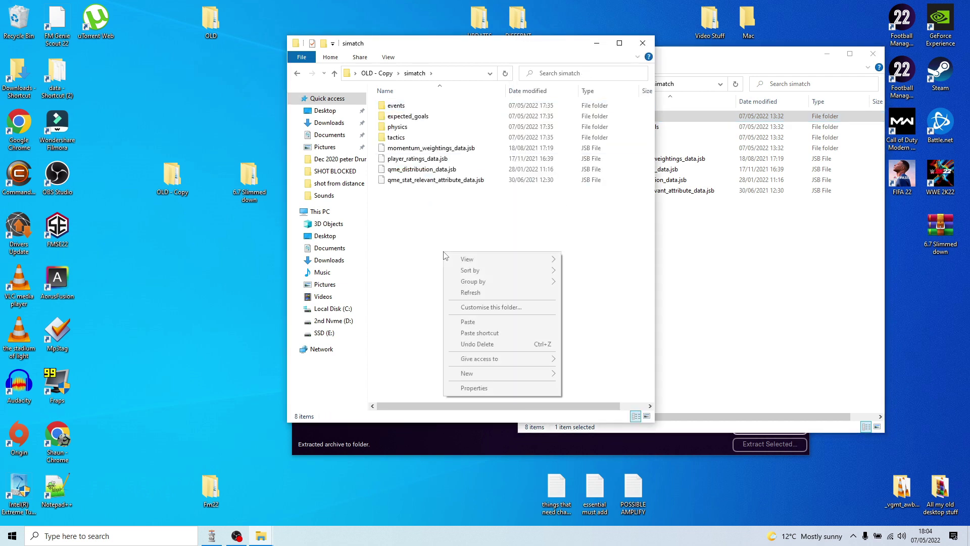
click(489, 323)
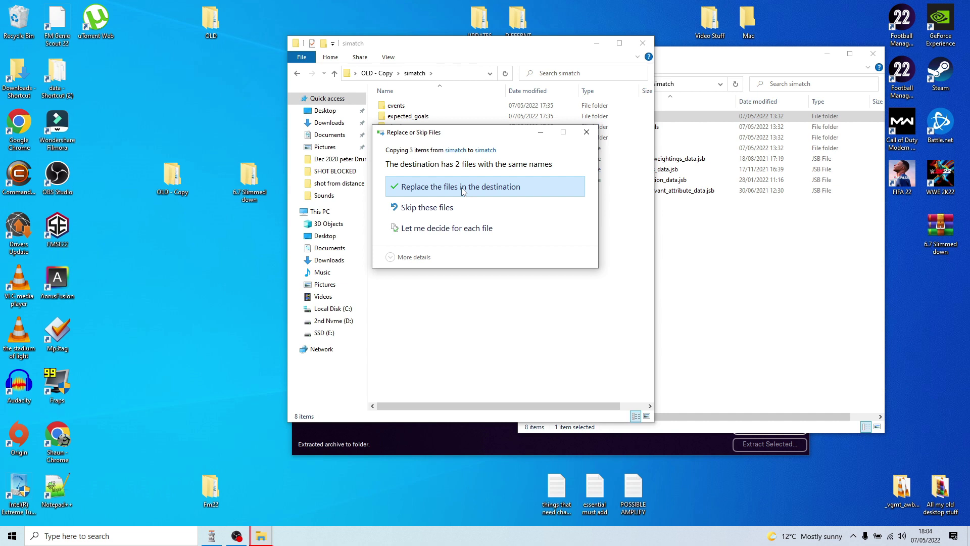
click(463, 188)
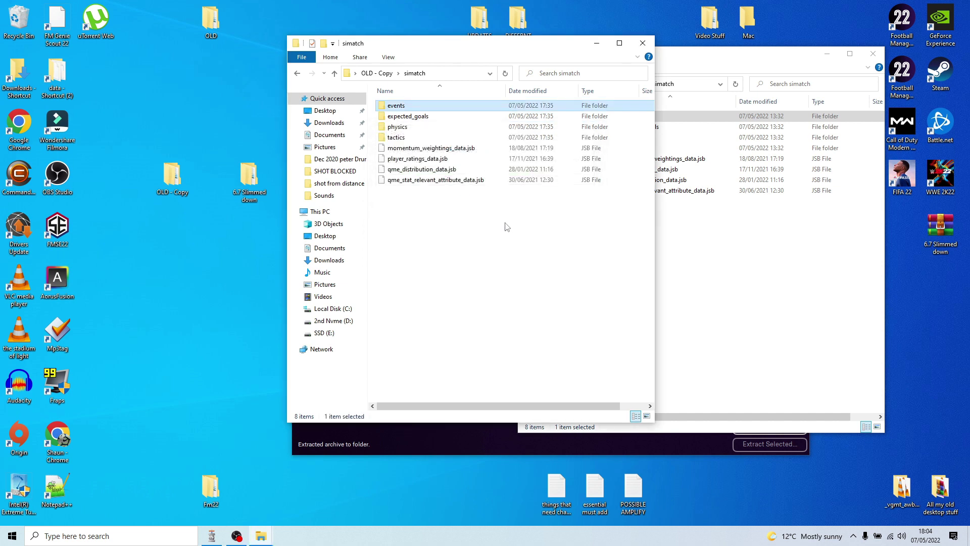
- Open simatchviewer-pc in both OLD - Copy and 6.7 Slimmed down, and copy the audio folder from 6.7 Slimmed down
click(298, 74)
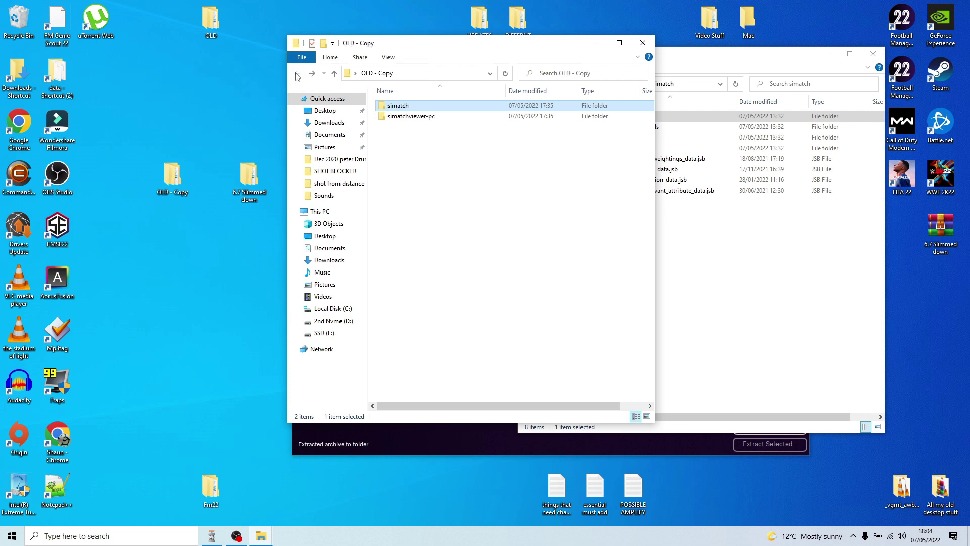
double_click(419, 117)
click(730, 258)
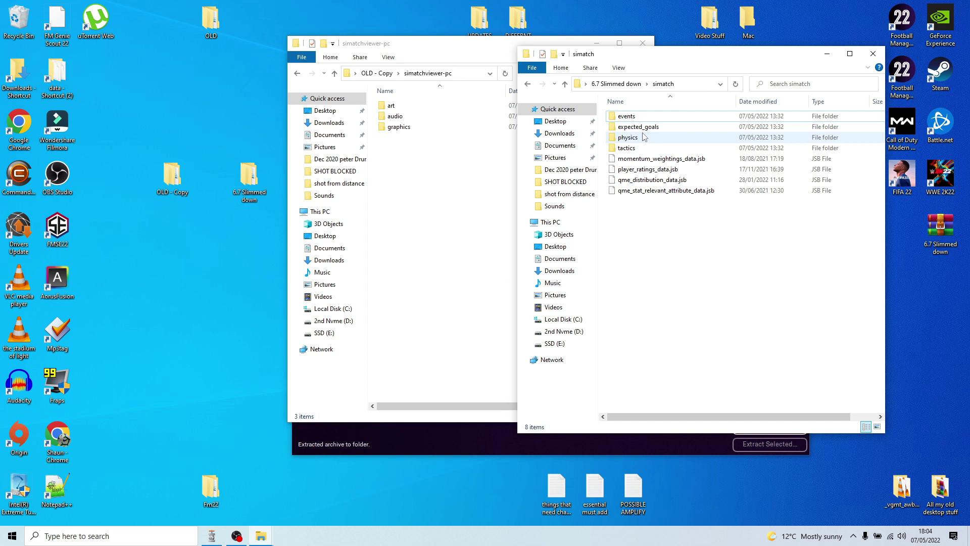
click(529, 84)
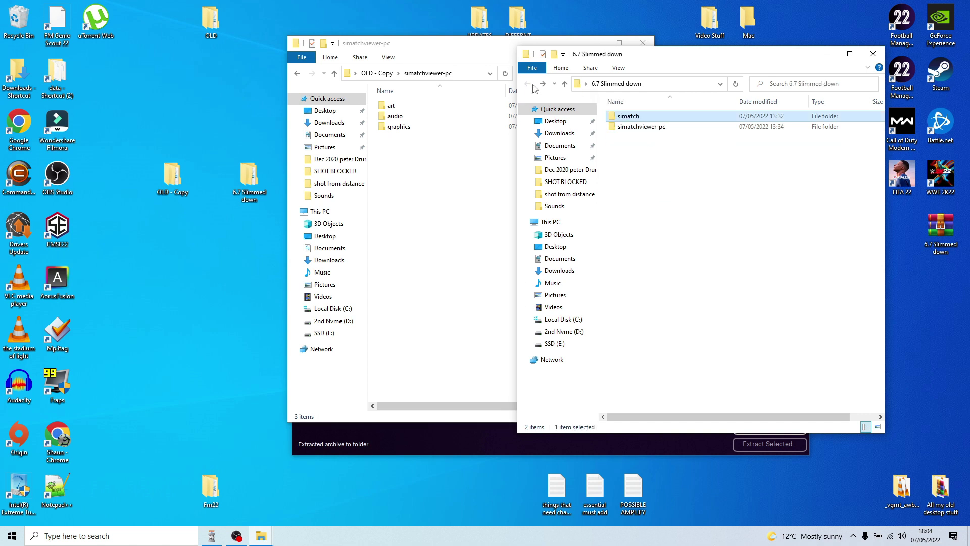
double_click(632, 127)
right_click(629, 129)
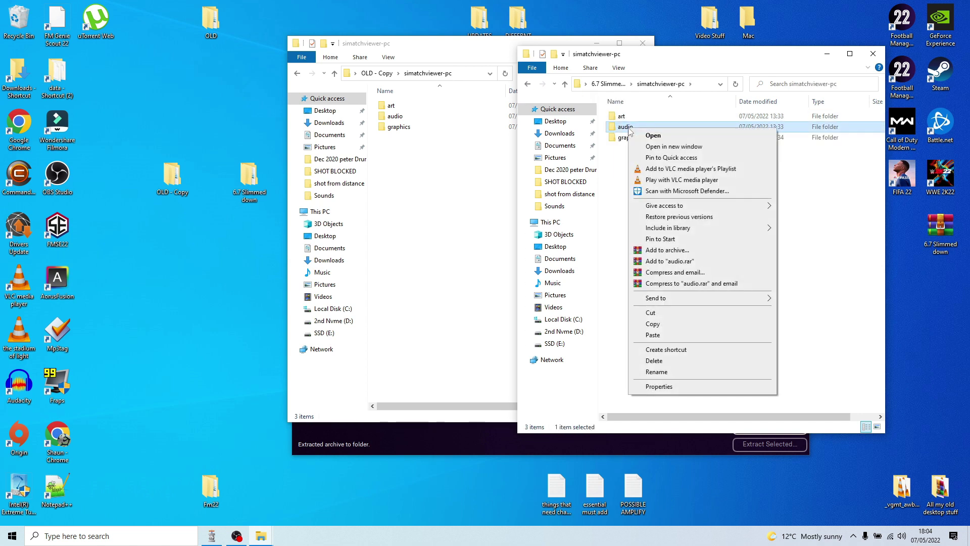
click(674, 335)
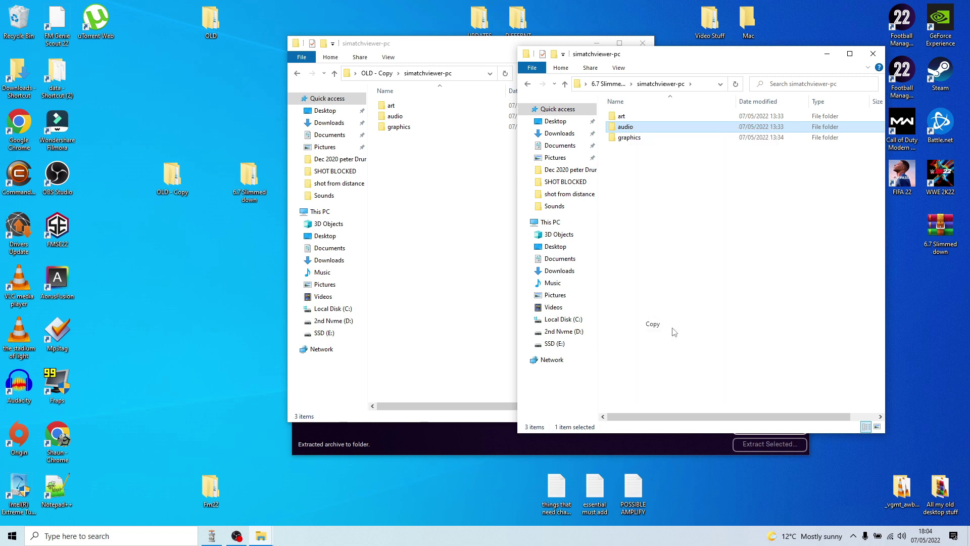
- Paste the audio folder into simatchviewer-pc inside OLD - Copy, replacing the files in the destination
right_click(439, 214)
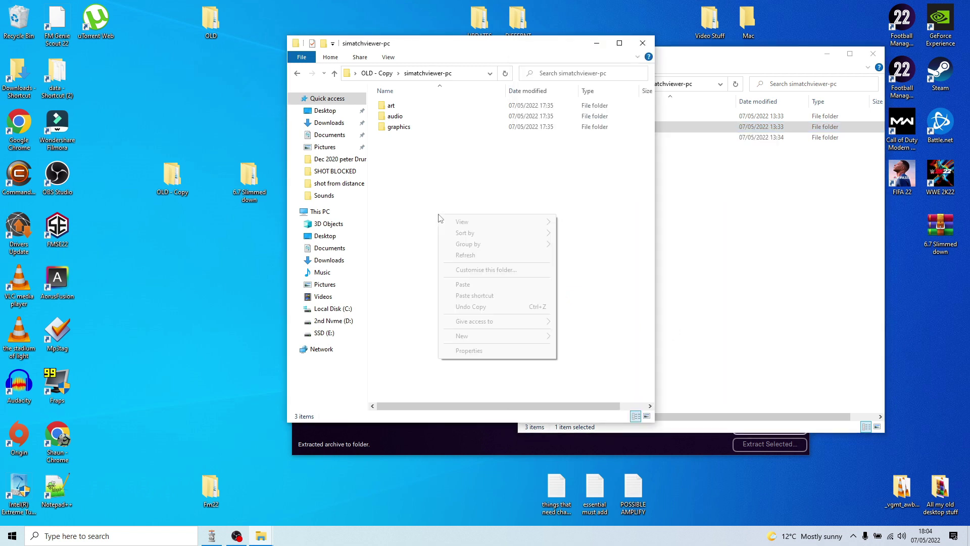
click(484, 286)
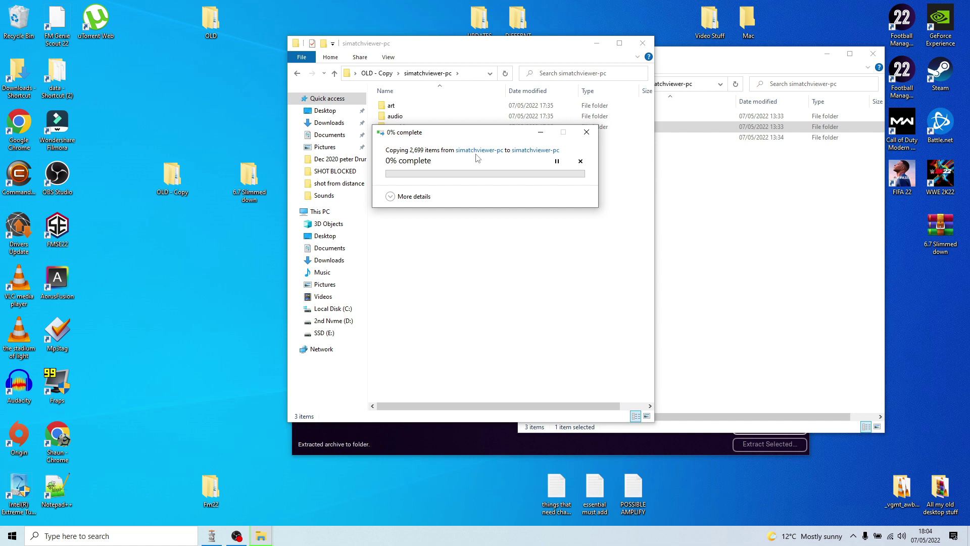
double_click(489, 49)
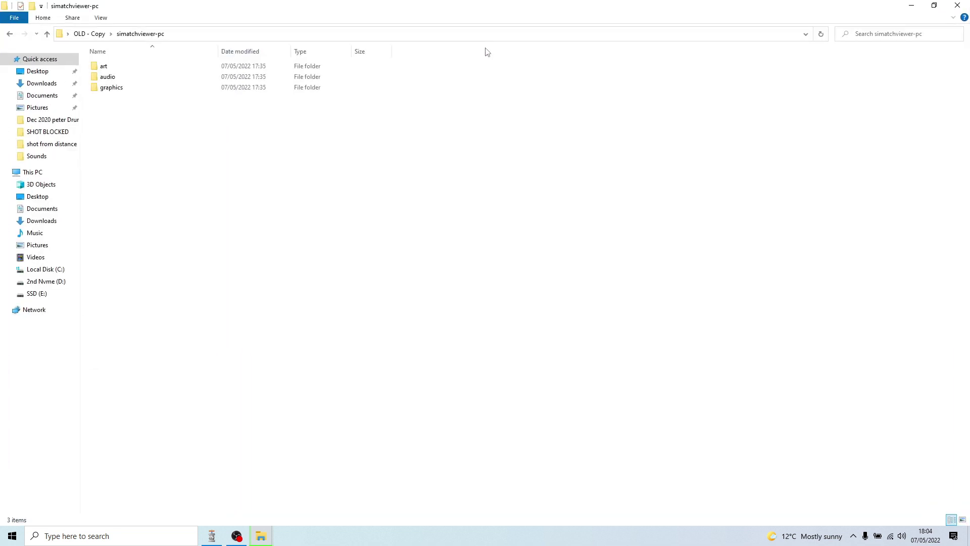
click(933, 7)
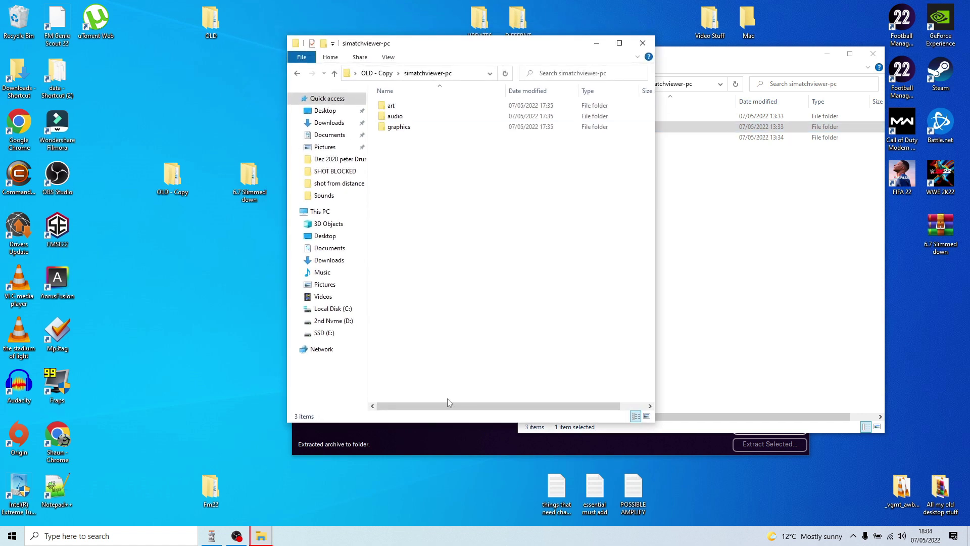
mouse_move(260, 537)
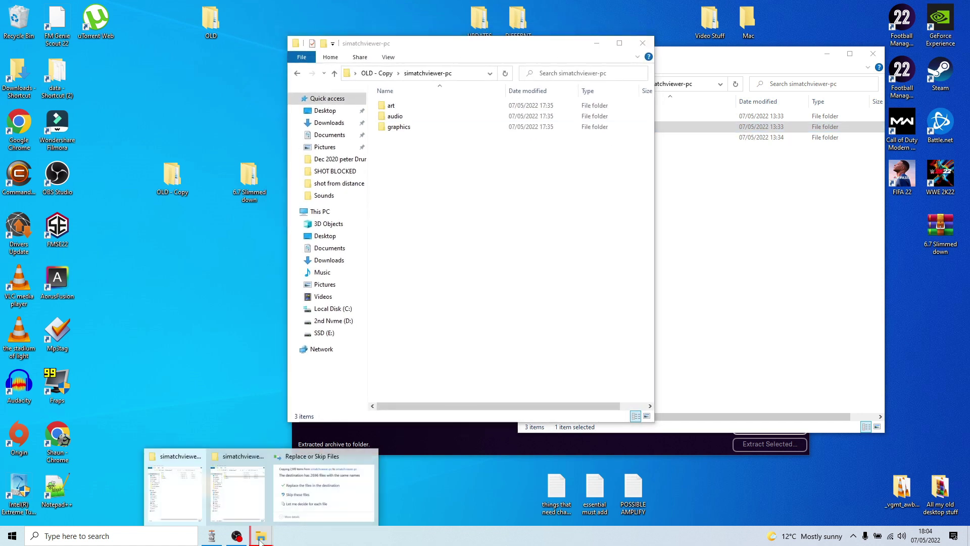
click(292, 498)
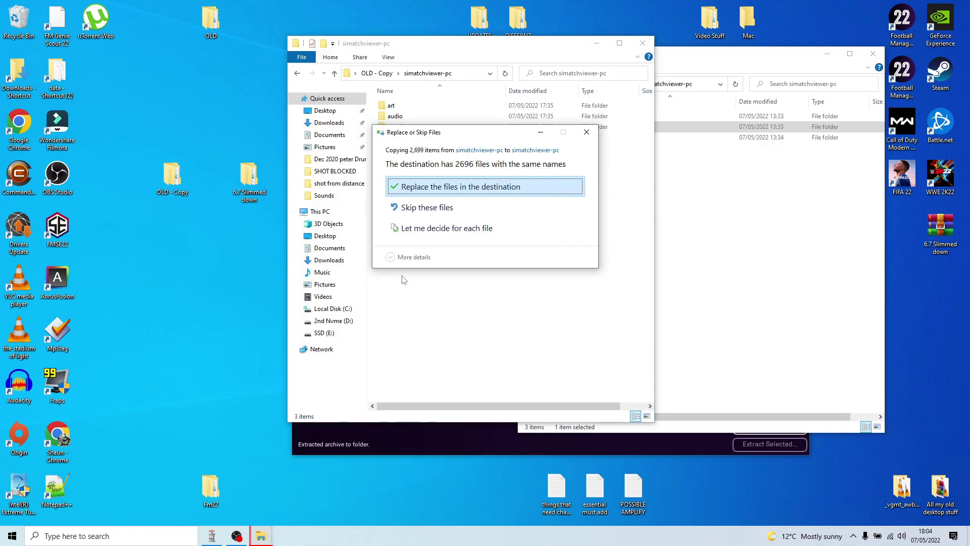
click(435, 187)
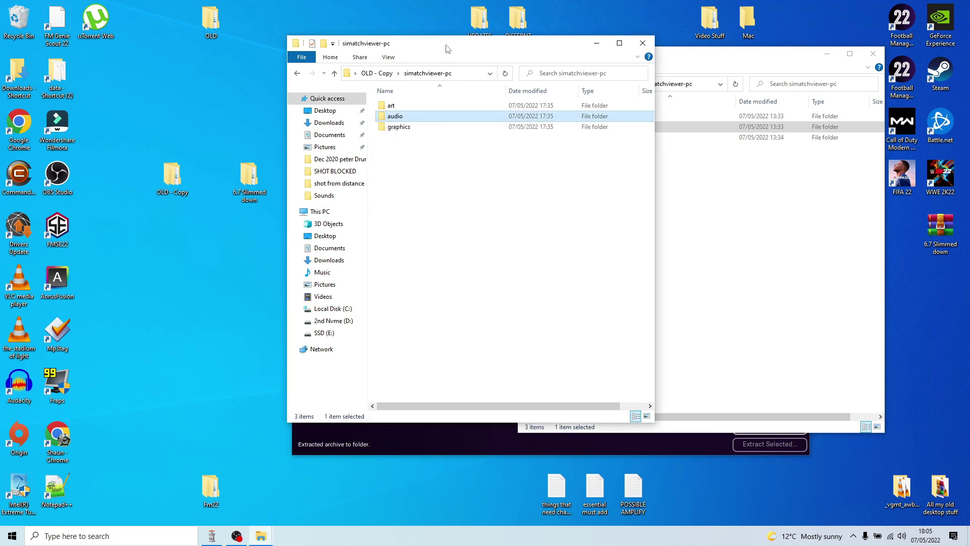
- Return to the top level of OLD - Copy and close both folder windows
drag(447, 49, 298, 49)
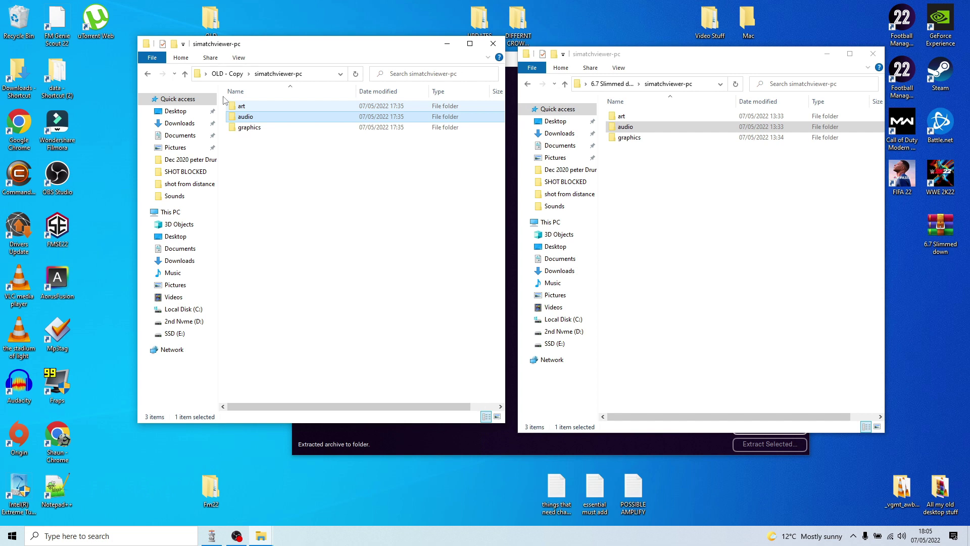
click(184, 75)
double_click(240, 107)
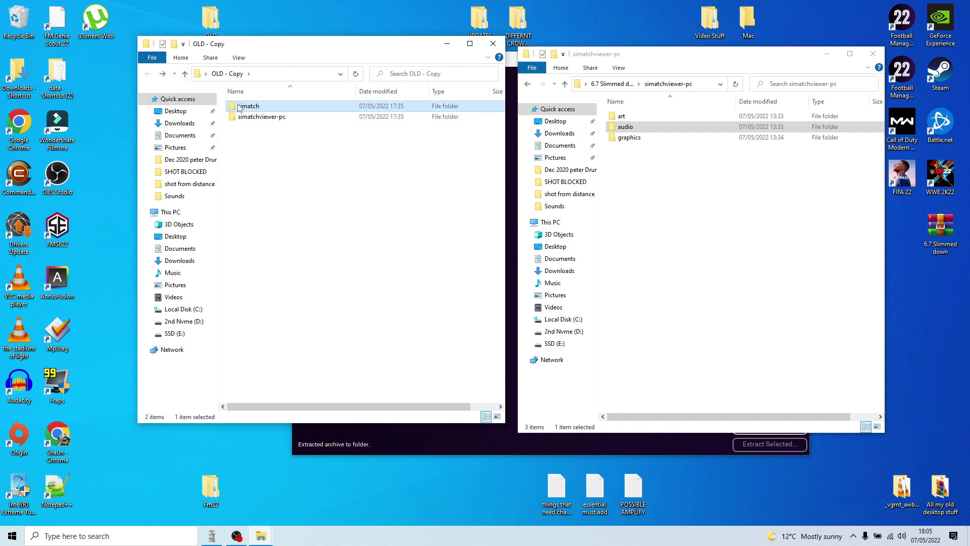
click(493, 45)
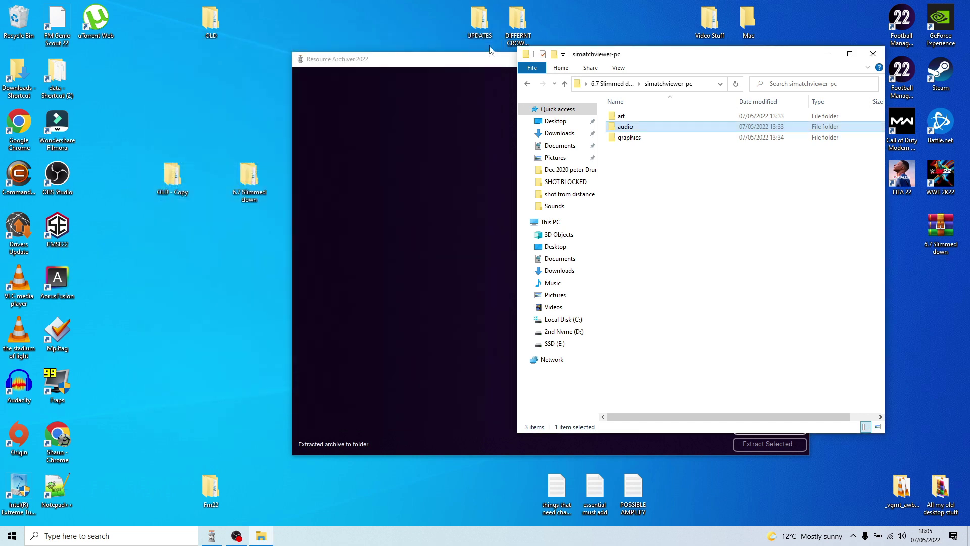
click(873, 53)
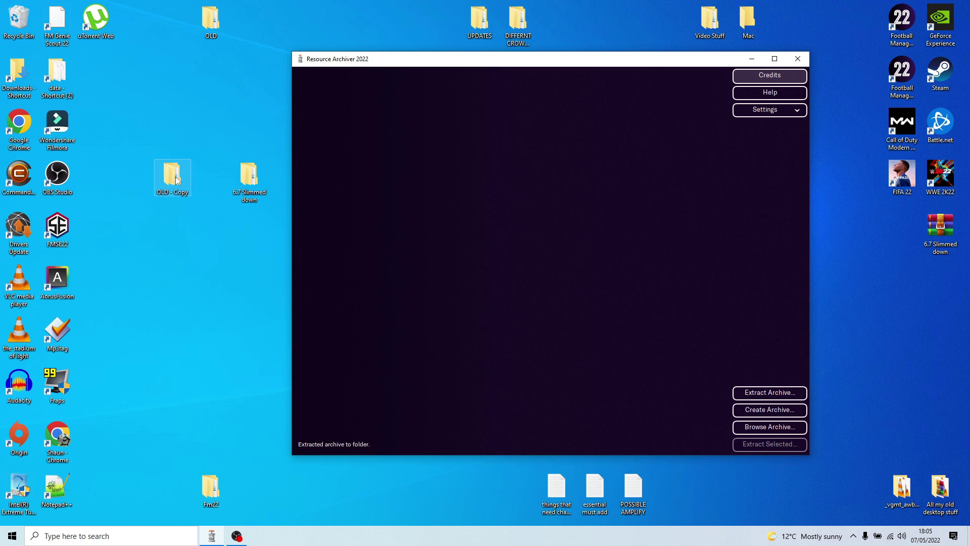
- In Resource Archiver 2022, start creating an archive from the simatchviewer-pc folder inside OLD - Copy
click(770, 410)
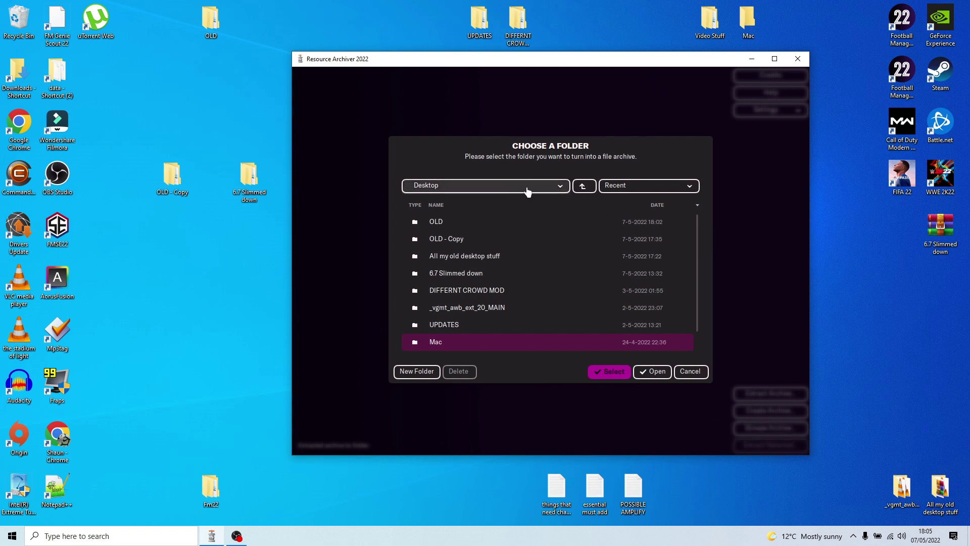
double_click(471, 241)
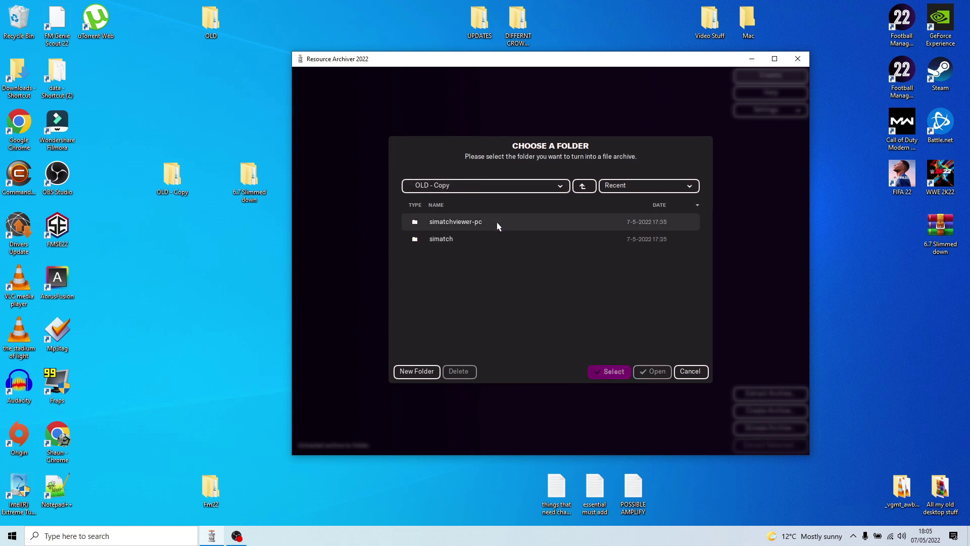
click(474, 226)
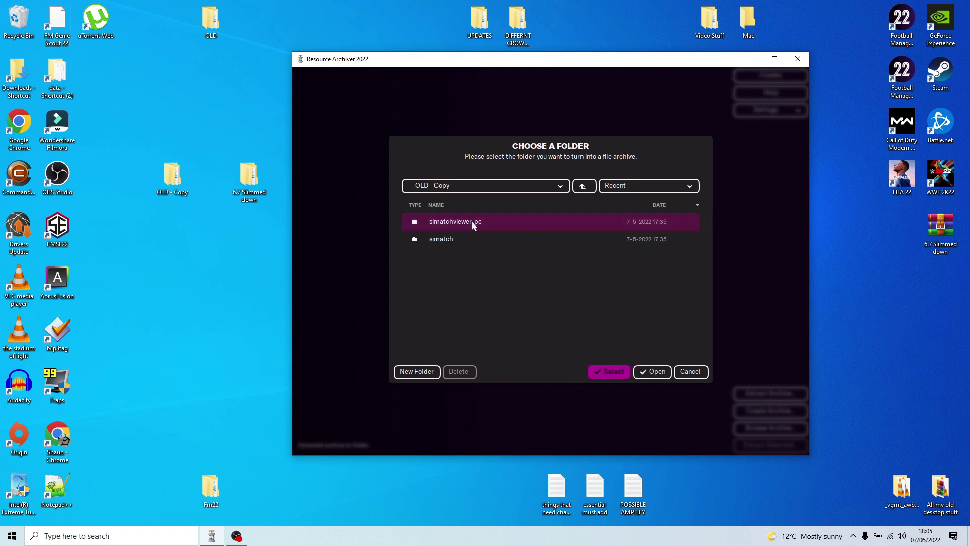
click(608, 373)
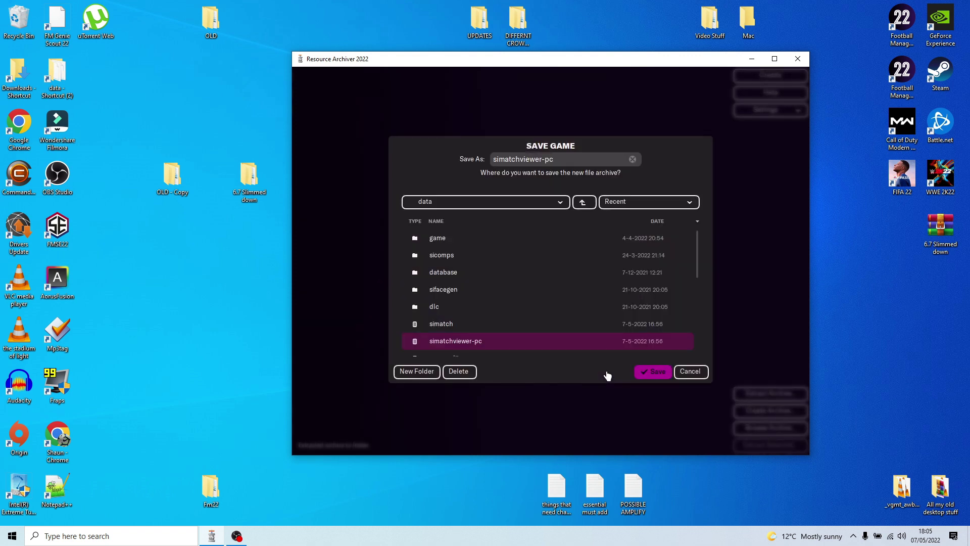
- Set the save location of the new simatchviewer-pc archive to the Desktop
click(556, 205)
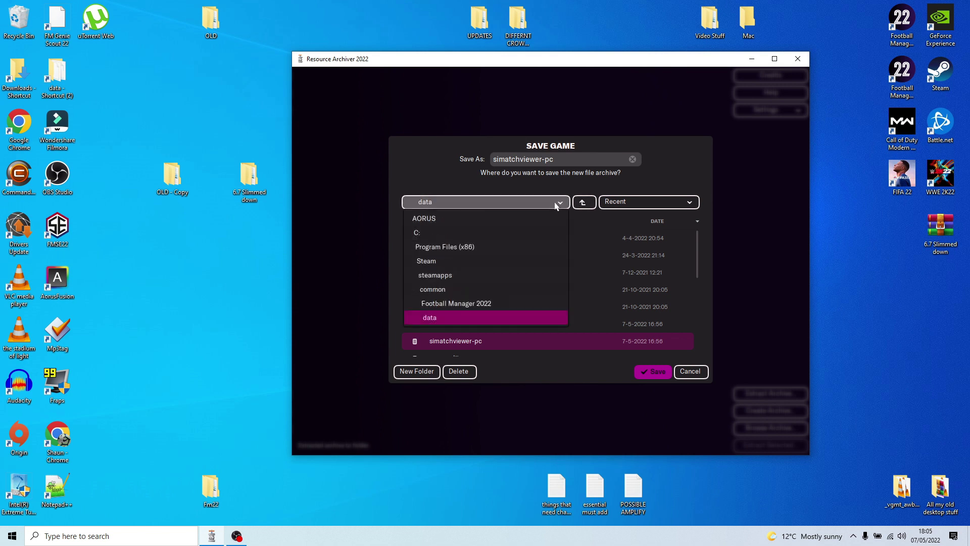
click(459, 233)
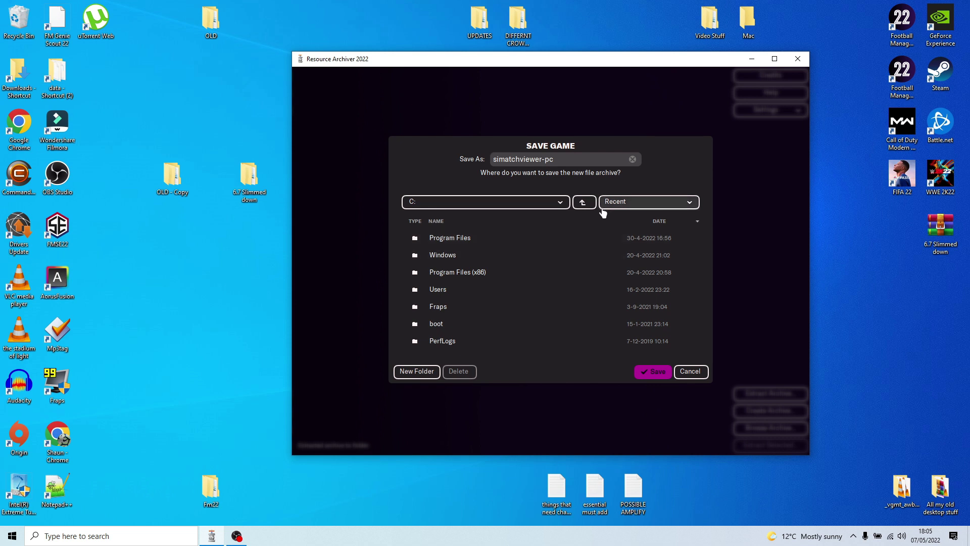
click(585, 203)
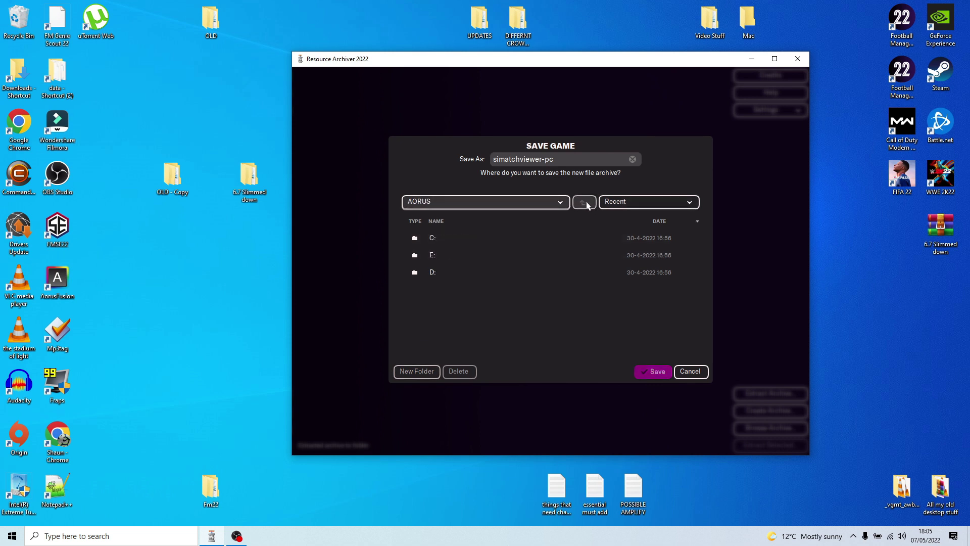
double_click(502, 245)
click(639, 201)
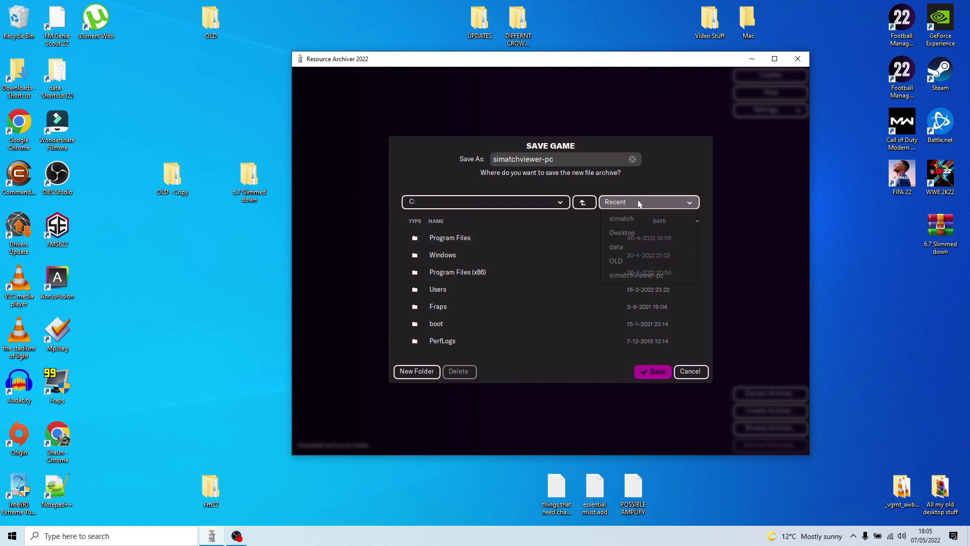
click(626, 232)
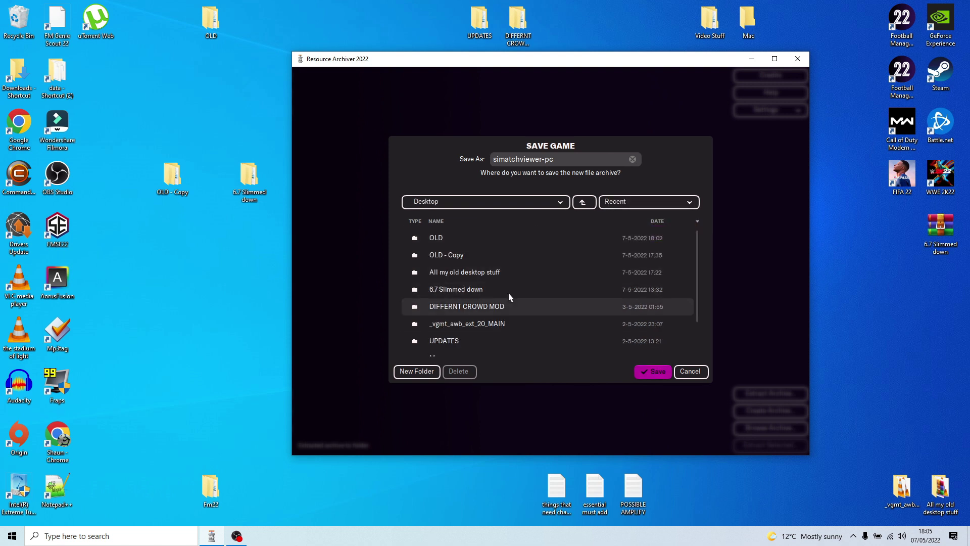
- Save the simatchviewer-pc archive to the Desktop, and create a simatch archive there from the simatch folder in OLD - Copy
click(654, 372)
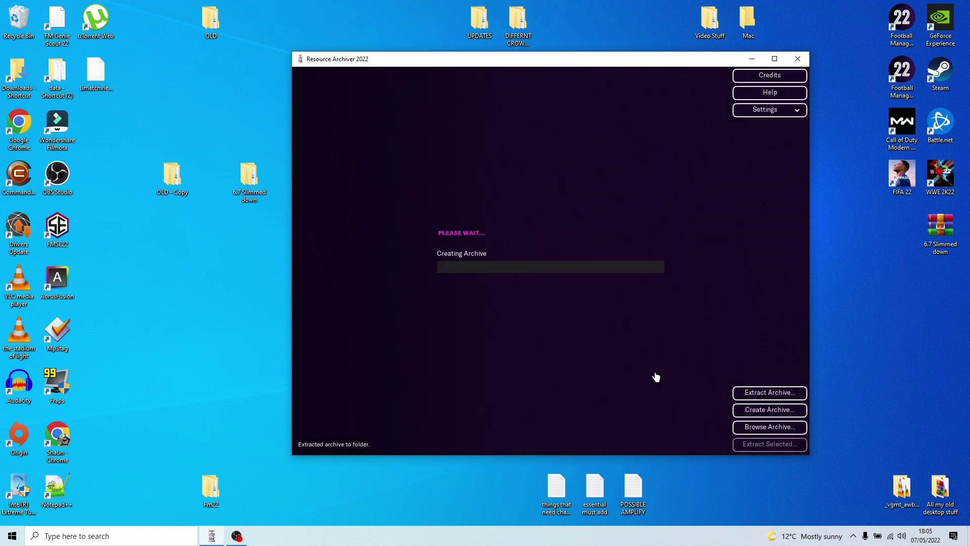
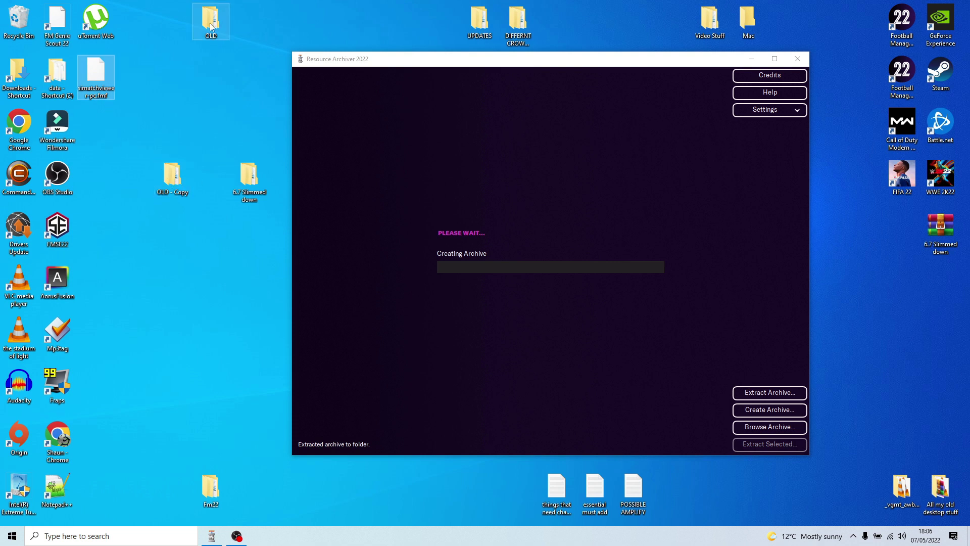
mouse_move(172, 176)
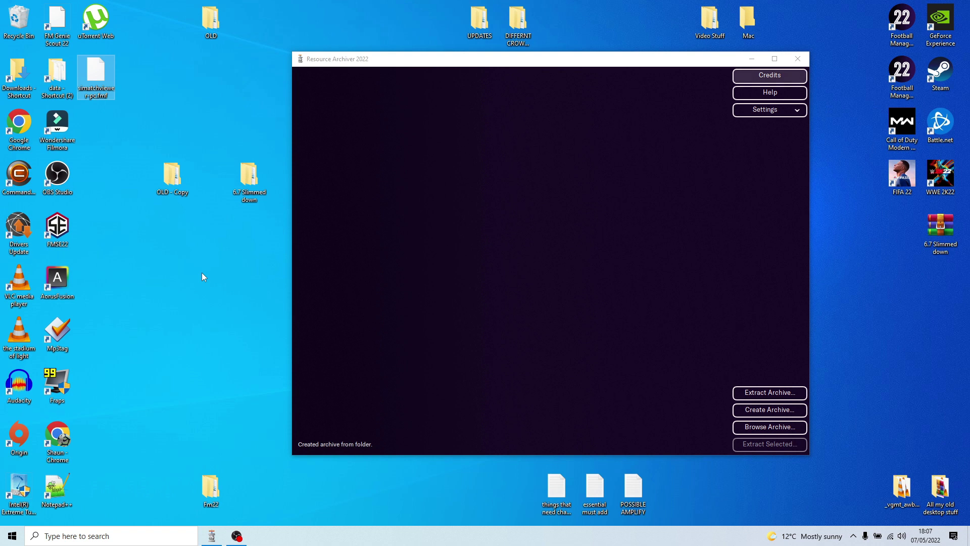
click(775, 411)
click(445, 239)
click(608, 373)
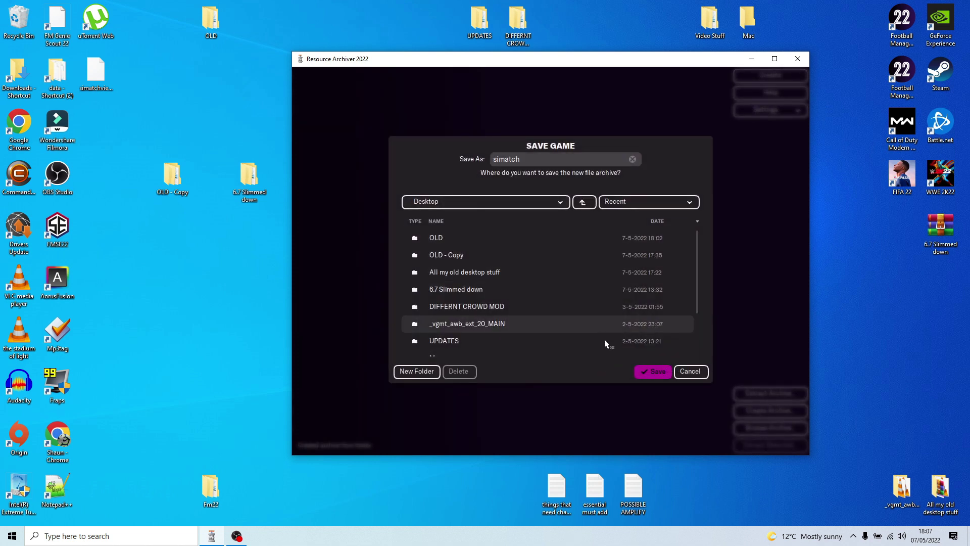
click(652, 374)
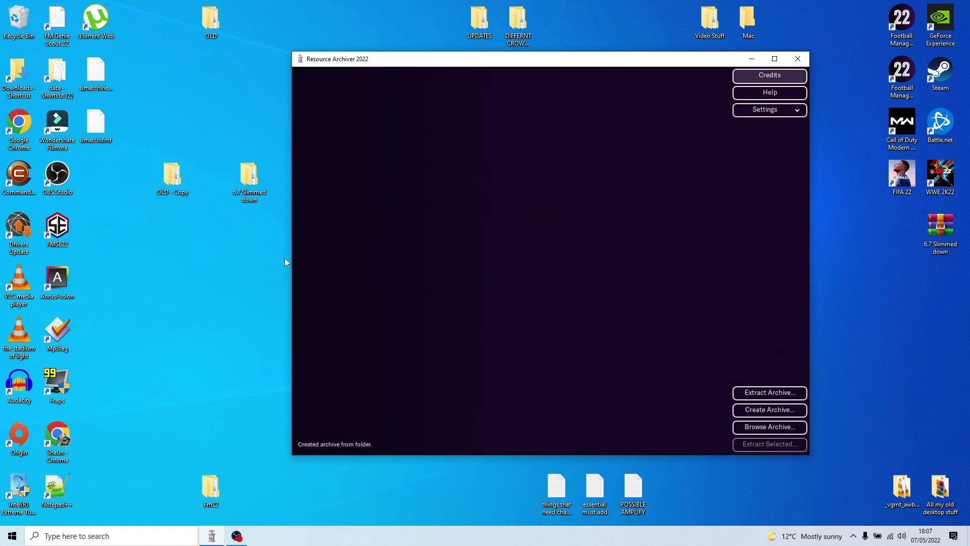
- Cut both new archives, simatchviewer-pc.fmf and simatch.fmf, from the Desktop for moving
click(101, 73)
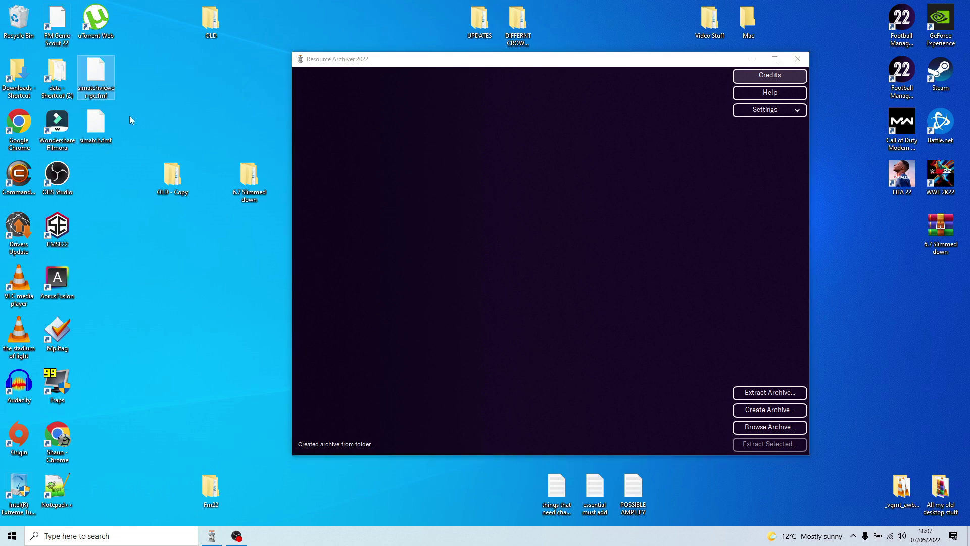
right_click(104, 131)
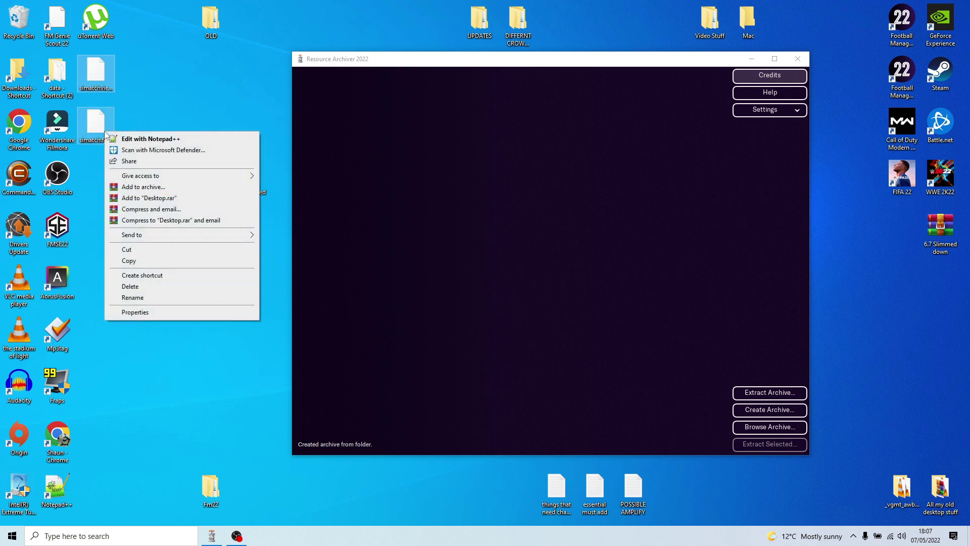
click(148, 250)
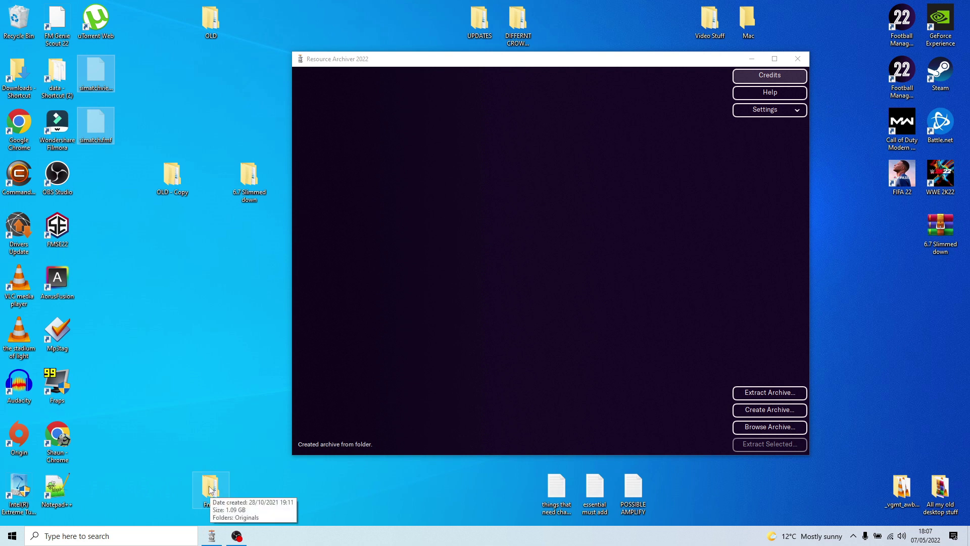
- Paste the two archives into Football Manager 2022's data folder, replacing the files in the destination, and close the folder and Resource Archiver
double_click(60, 75)
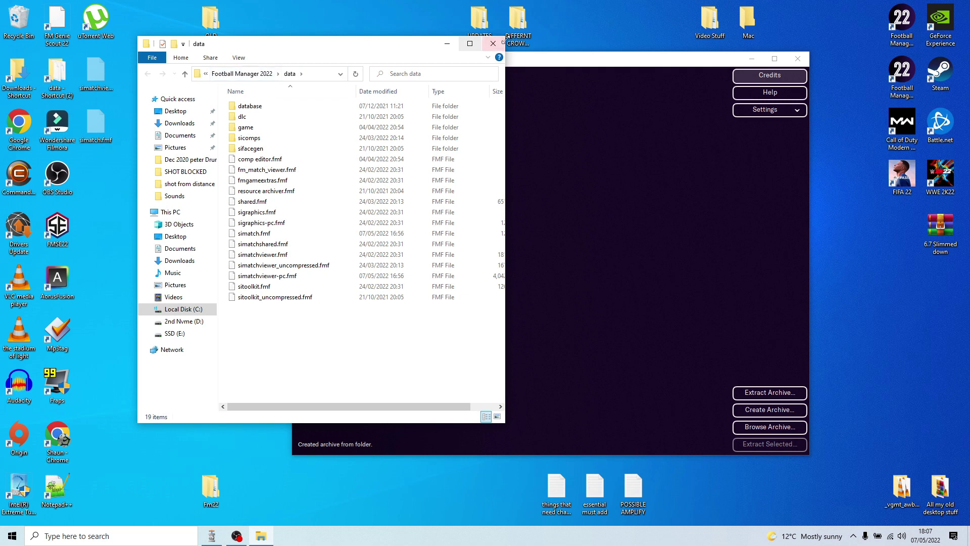
click(470, 43)
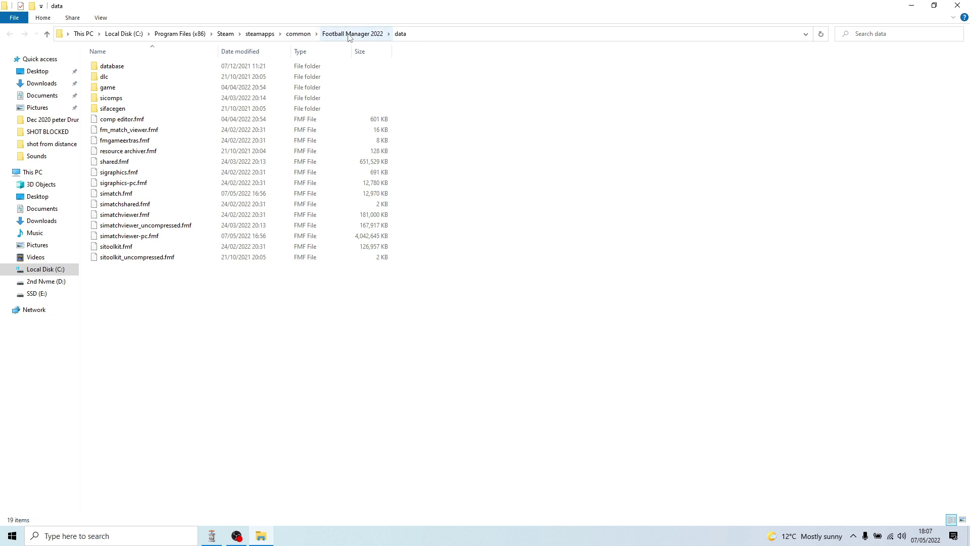
right_click(275, 308)
click(301, 376)
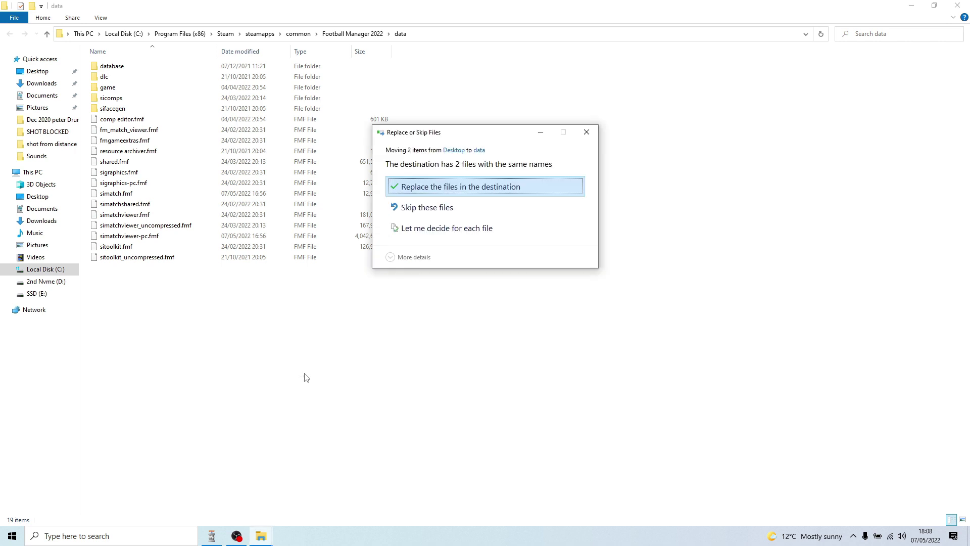
click(489, 189)
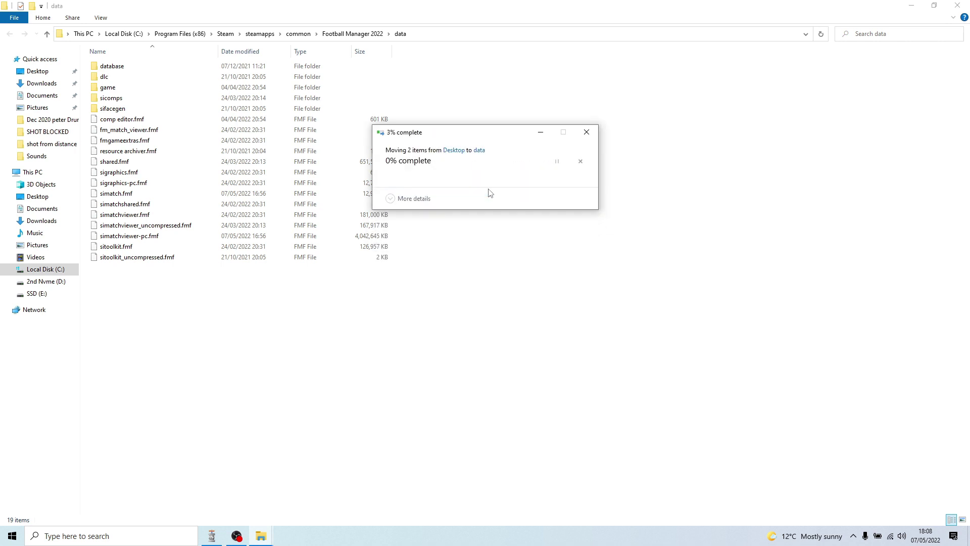
click(258, 336)
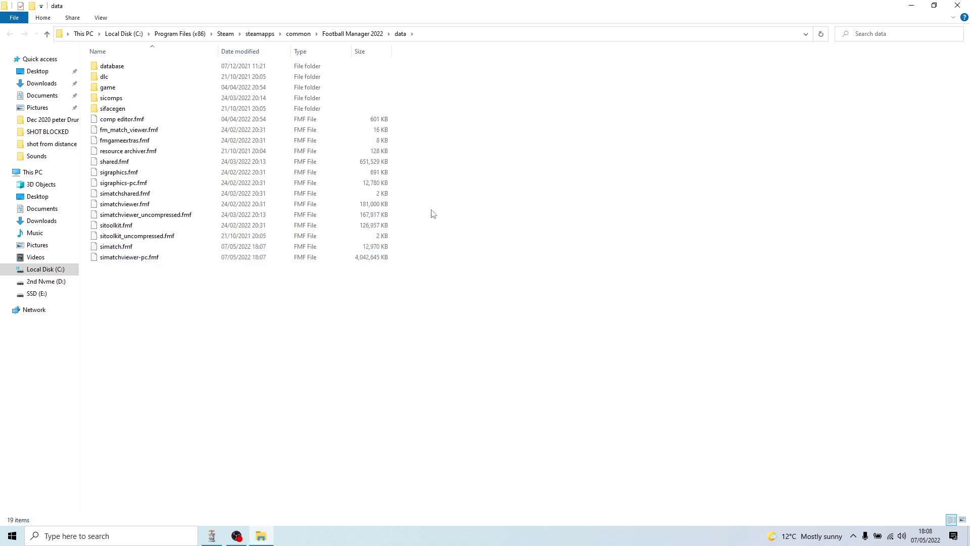
click(959, 6)
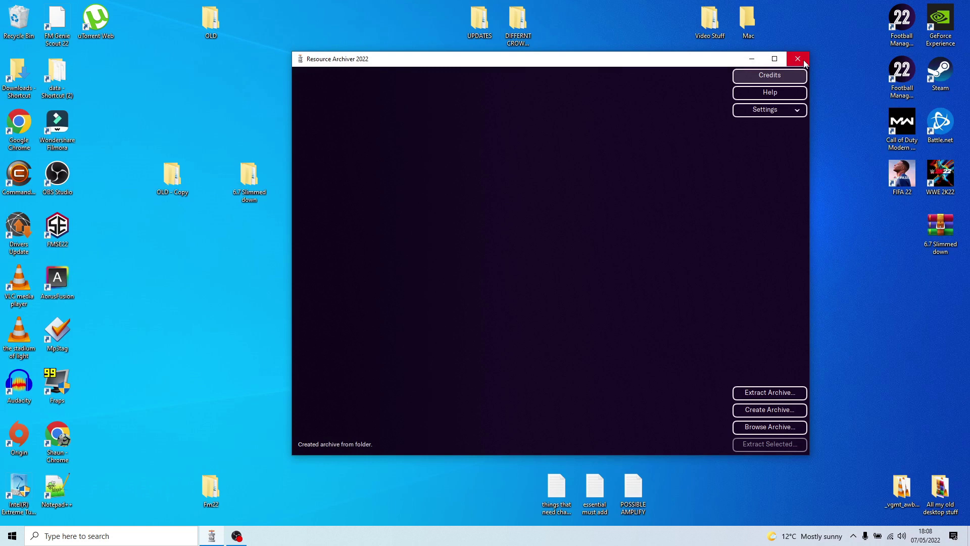
click(799, 60)
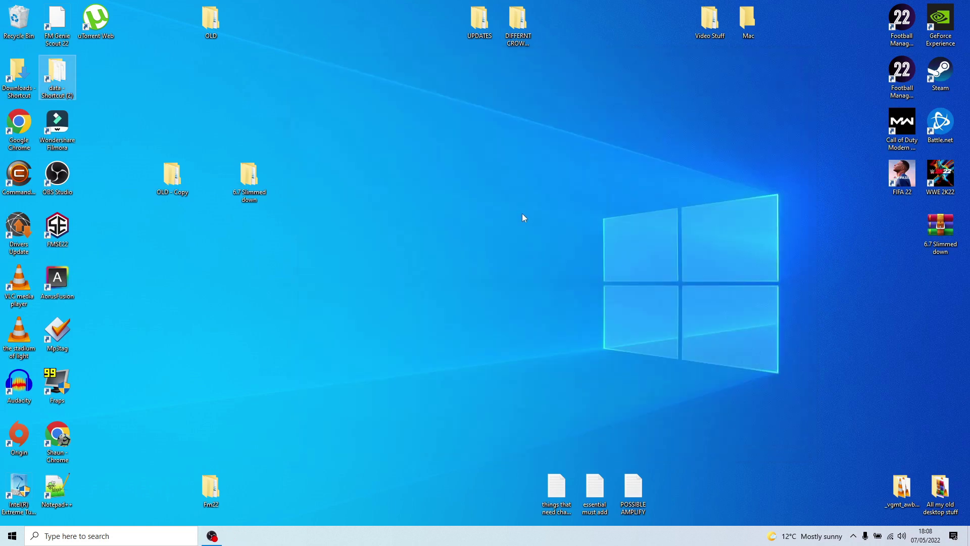